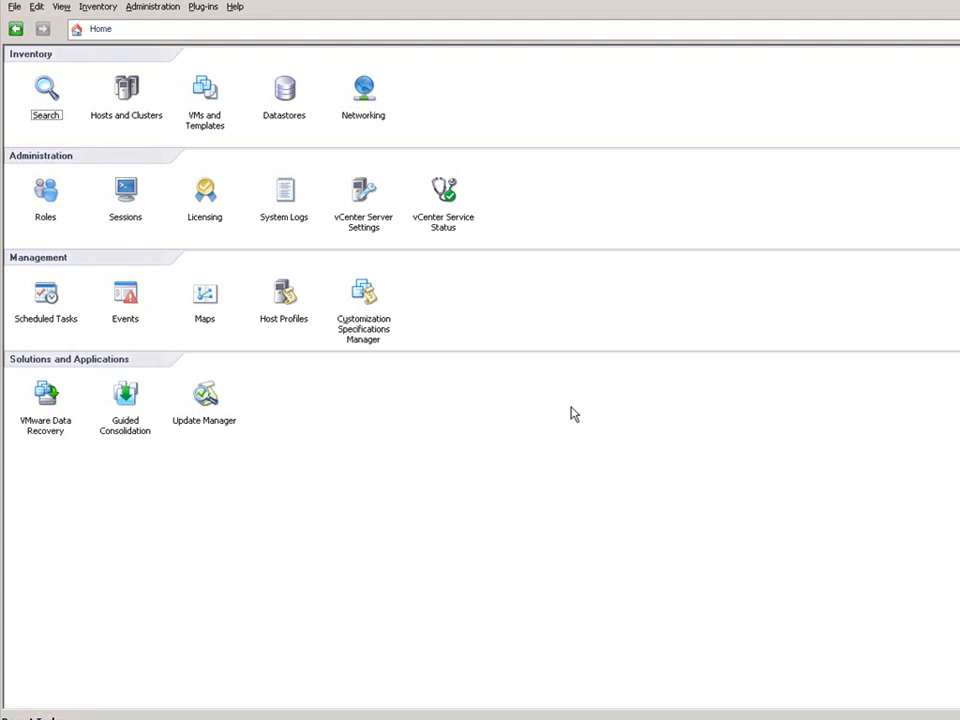
From the Hosts and Clusters inventory, open a console window for virtual machine VM-FS01 and reposition it
{"action": "left_click", "coordinate": [123, 123]}
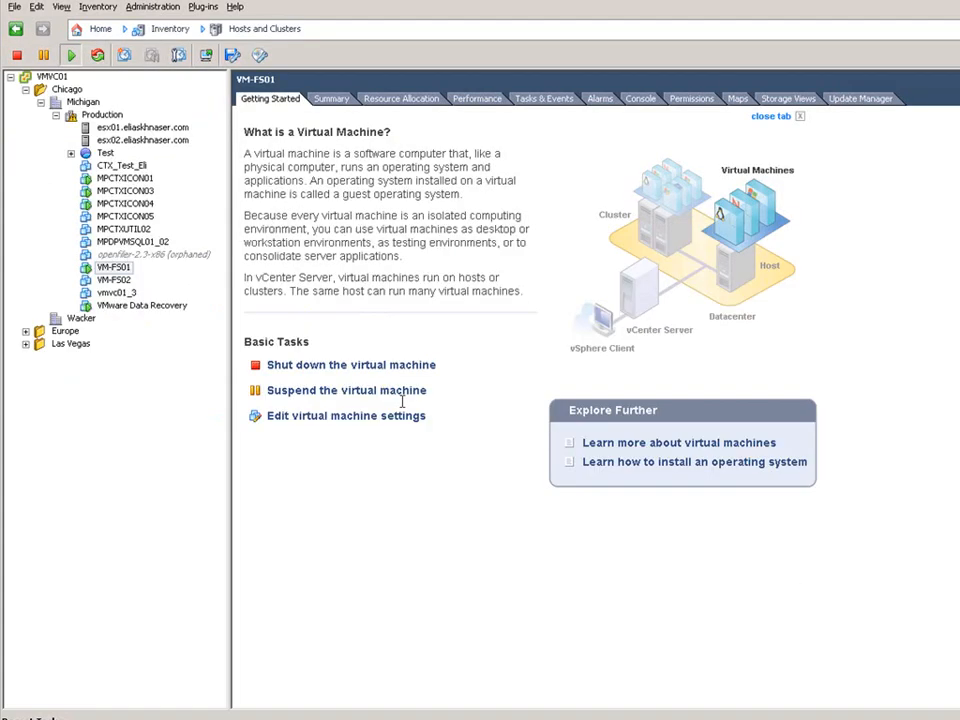
{"action": "right_click", "coordinate": [117, 270]}
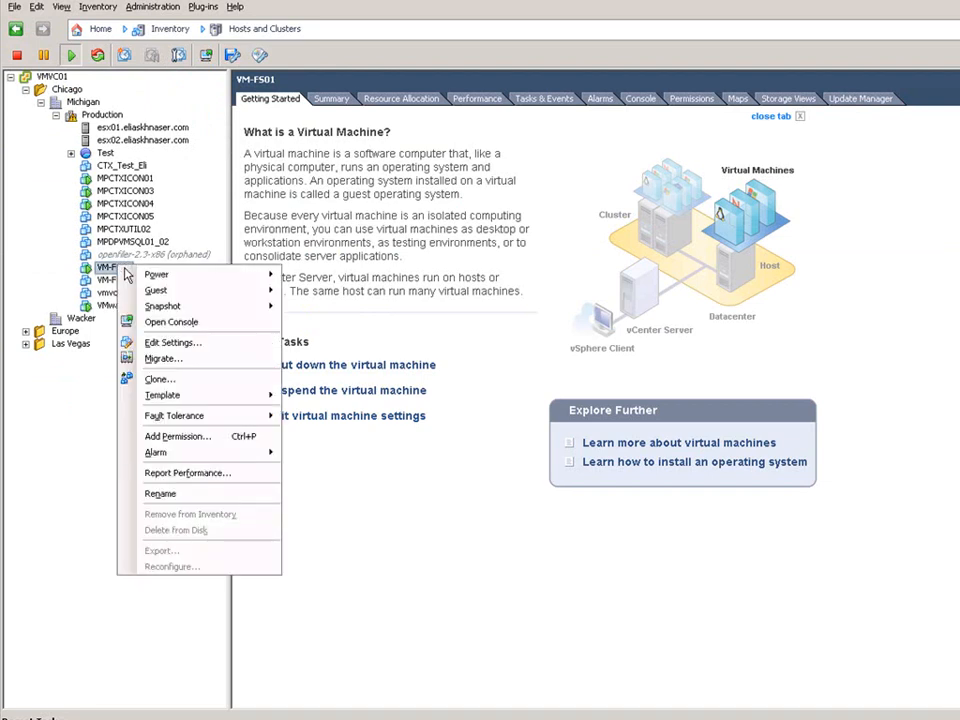
{"action": "left_click", "coordinate": [158, 321]}
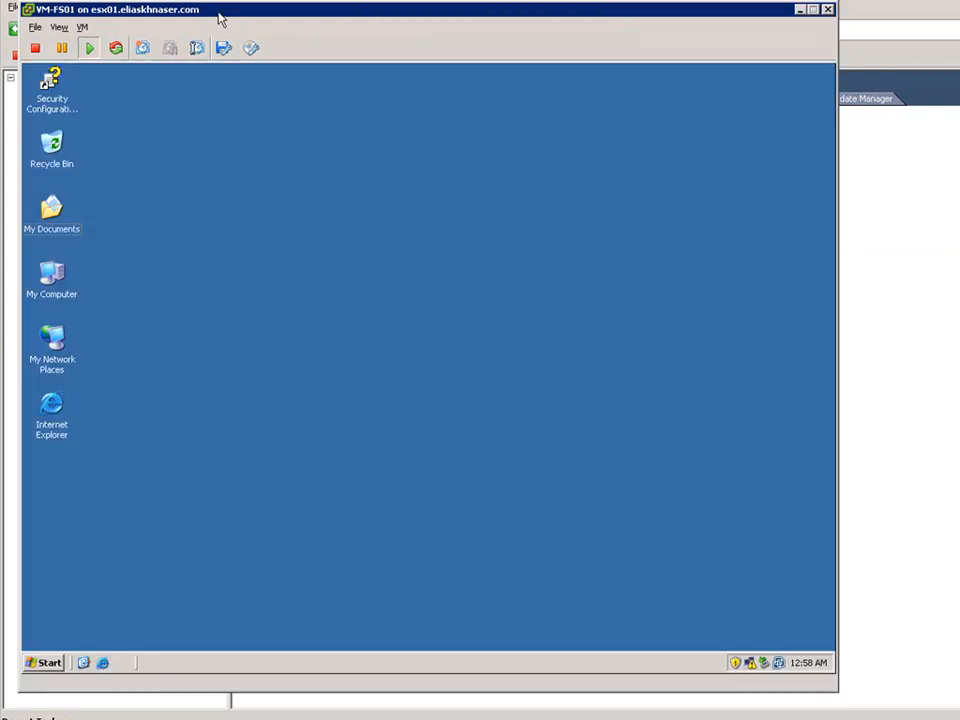
{"action": "left_click_drag", "start_coordinate": [222, 18], "coordinate": [512, 94]}
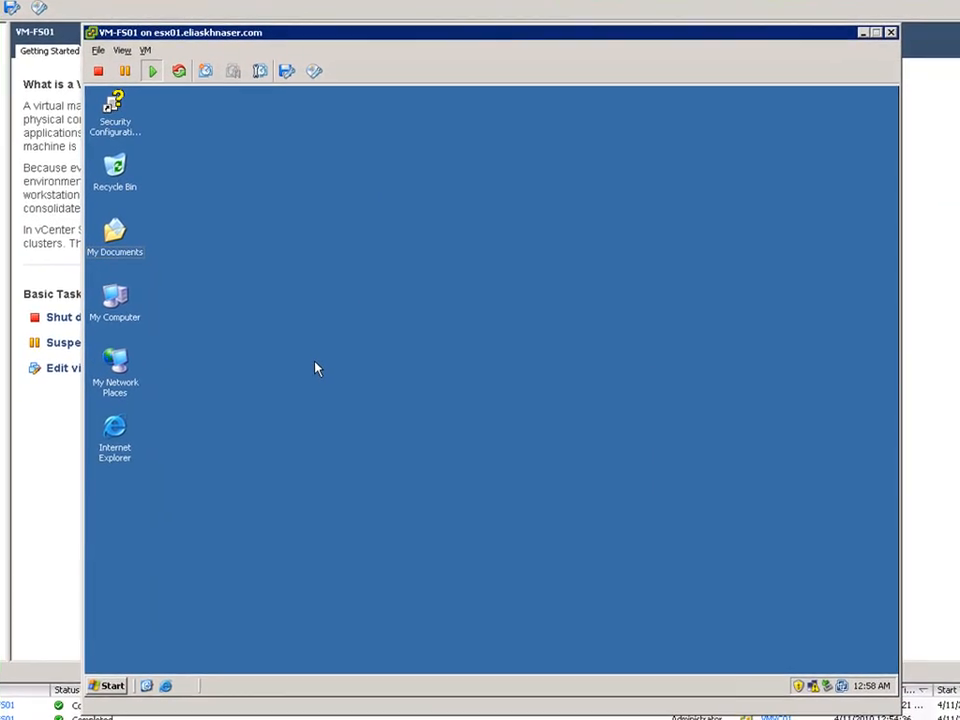
Open Task Manager inside the VM-FS01 guest and move it clear to check its CPU and memory performance
{"action": "left_click", "coordinate": [258, 684]}
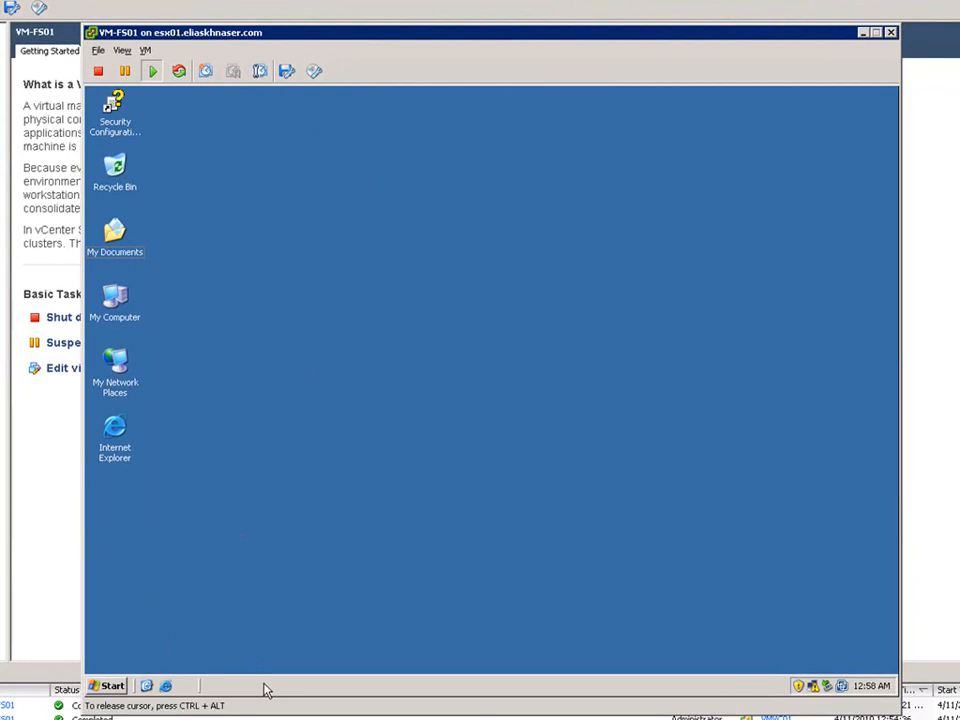
{"action": "right_click", "coordinate": [274, 688]}
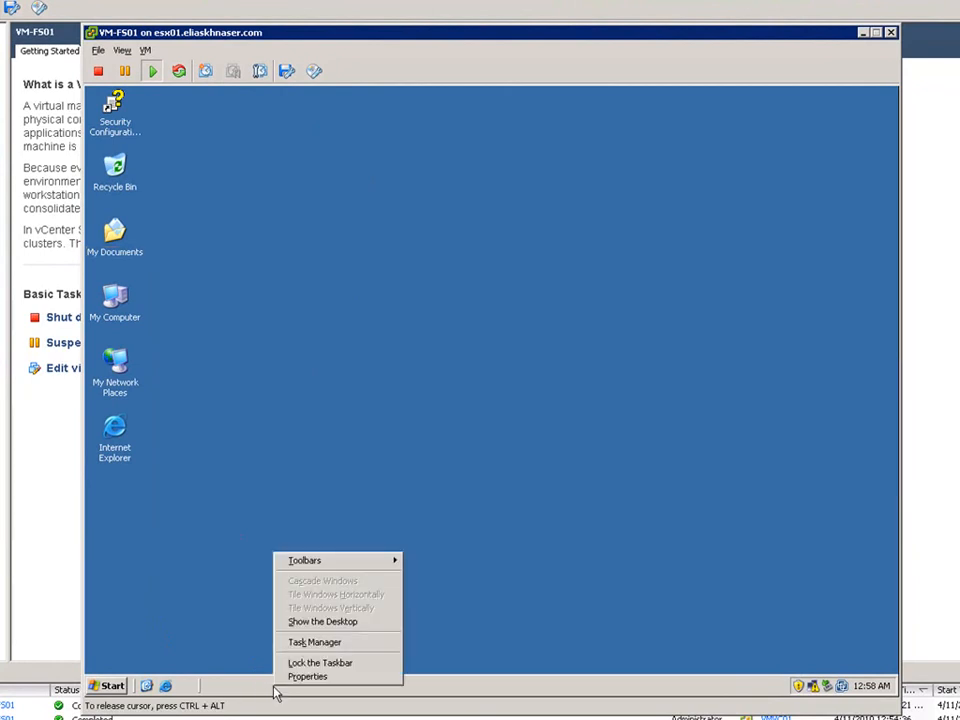
{"action": "left_click", "coordinate": [294, 641]}
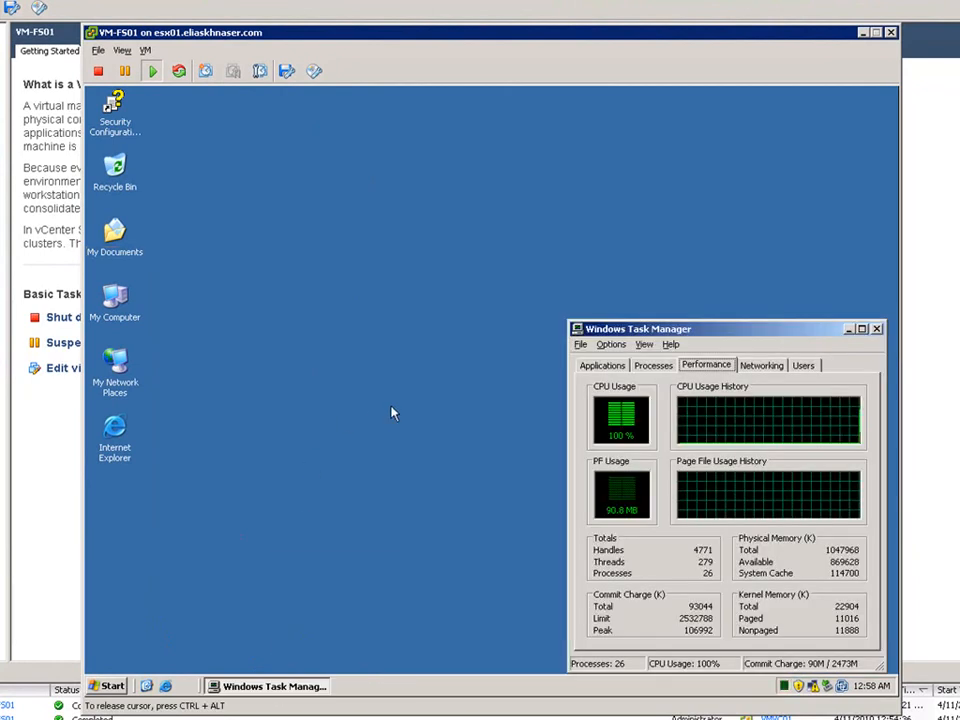
{"action": "left_click_drag", "start_coordinate": [669, 337], "coordinate": [296, 195]}
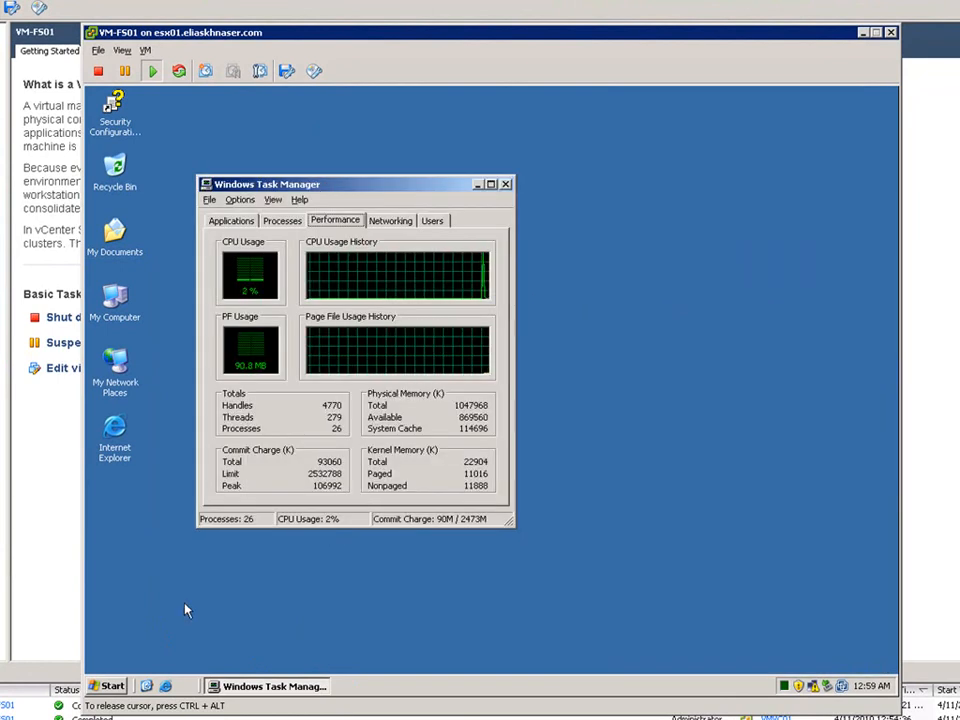
Launch perfmon in the guest, close Task Manager and maximize the Performance window
{"action": "left_click", "coordinate": [110, 686]}
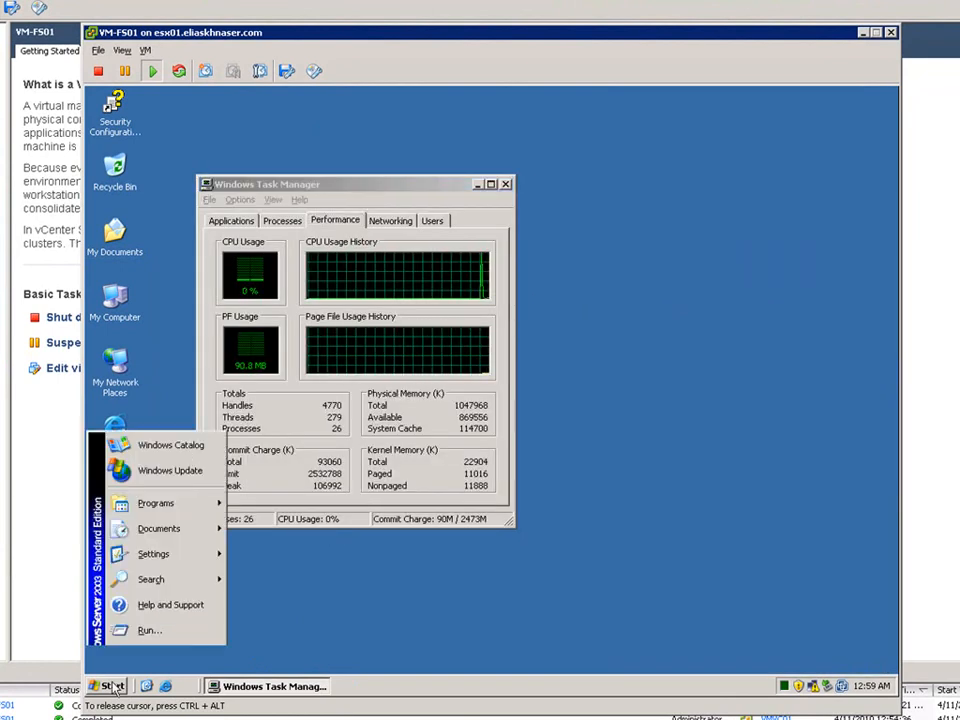
{"action": "left_click", "coordinate": [145, 628]}
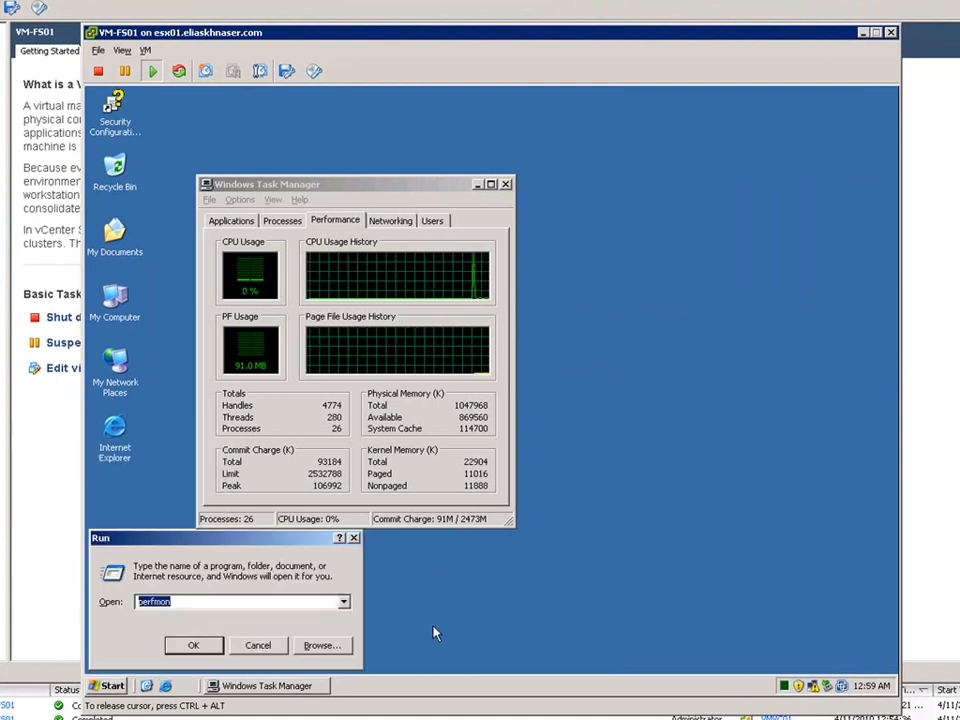
{"action": "key", "text": "Return"}
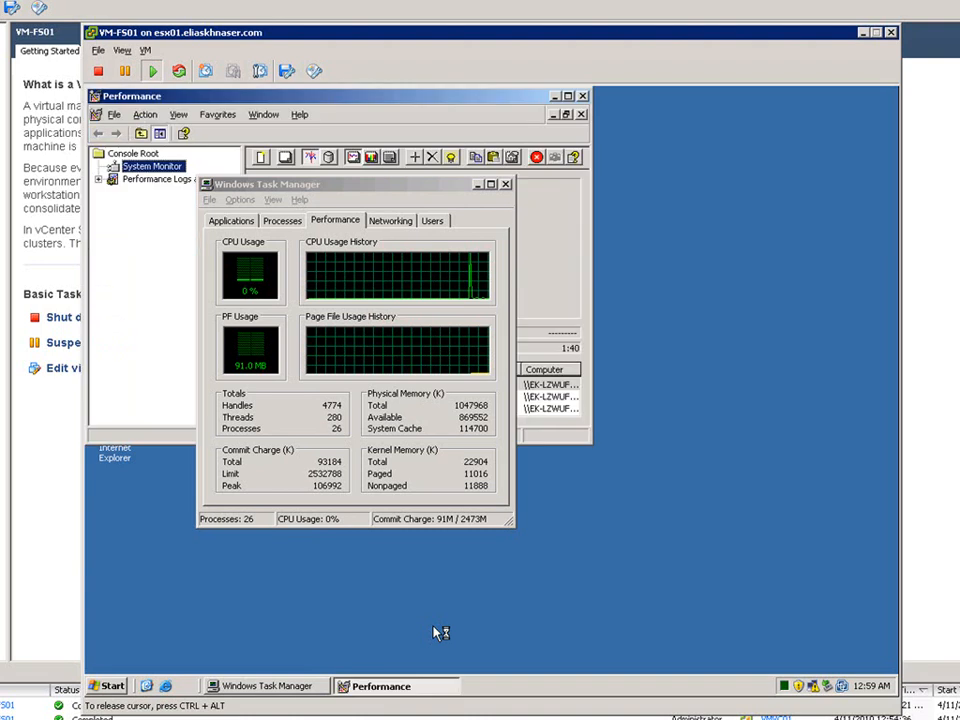
{"action": "left_click", "coordinate": [505, 184]}
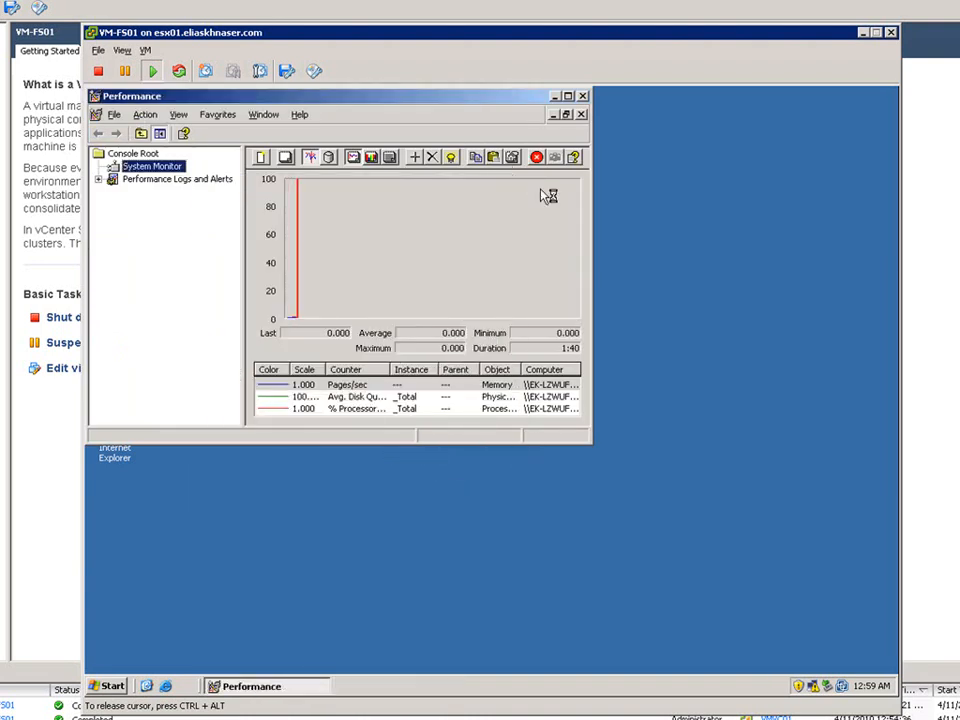
{"action": "left_click", "coordinate": [567, 95]}
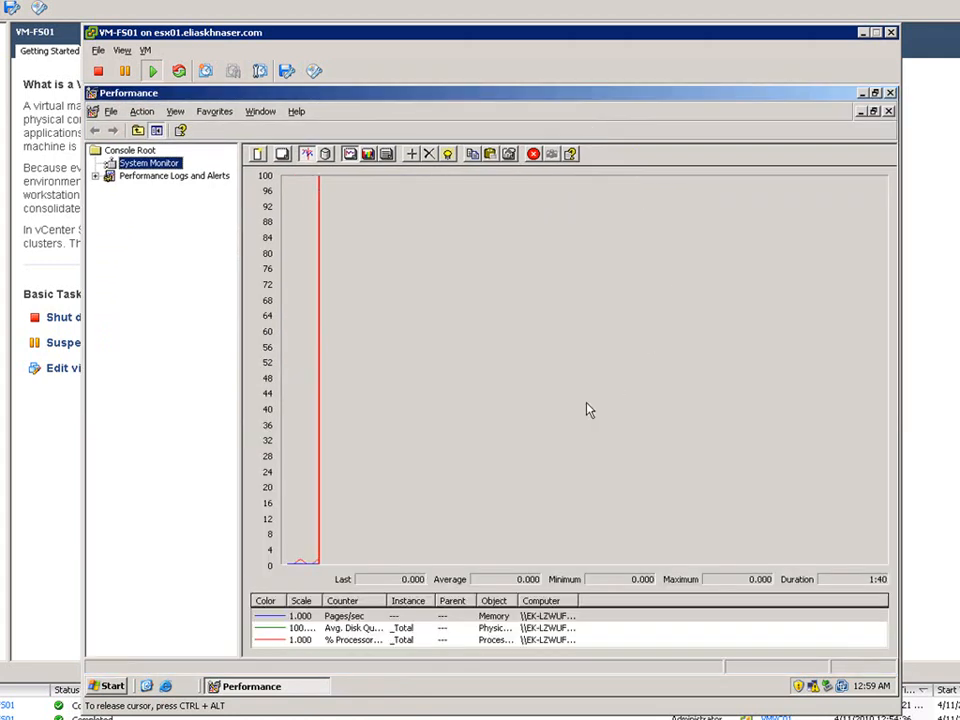
Start adding counters to System Monitor and choose VM Processor as the performance object
{"action": "left_click", "coordinate": [414, 155]}
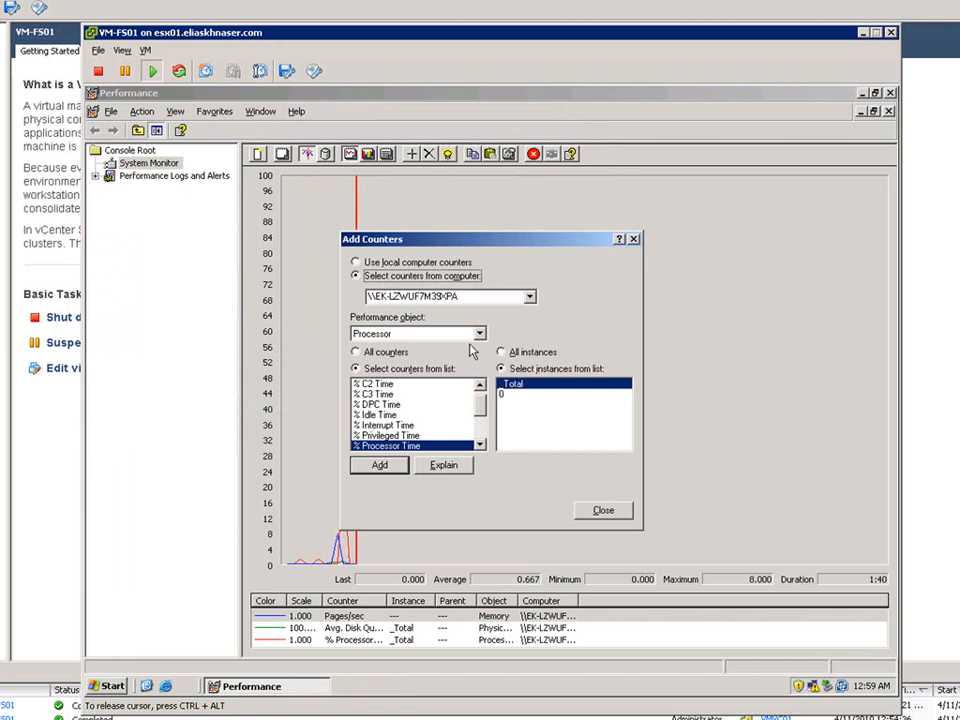
{"action": "left_click", "coordinate": [477, 335]}
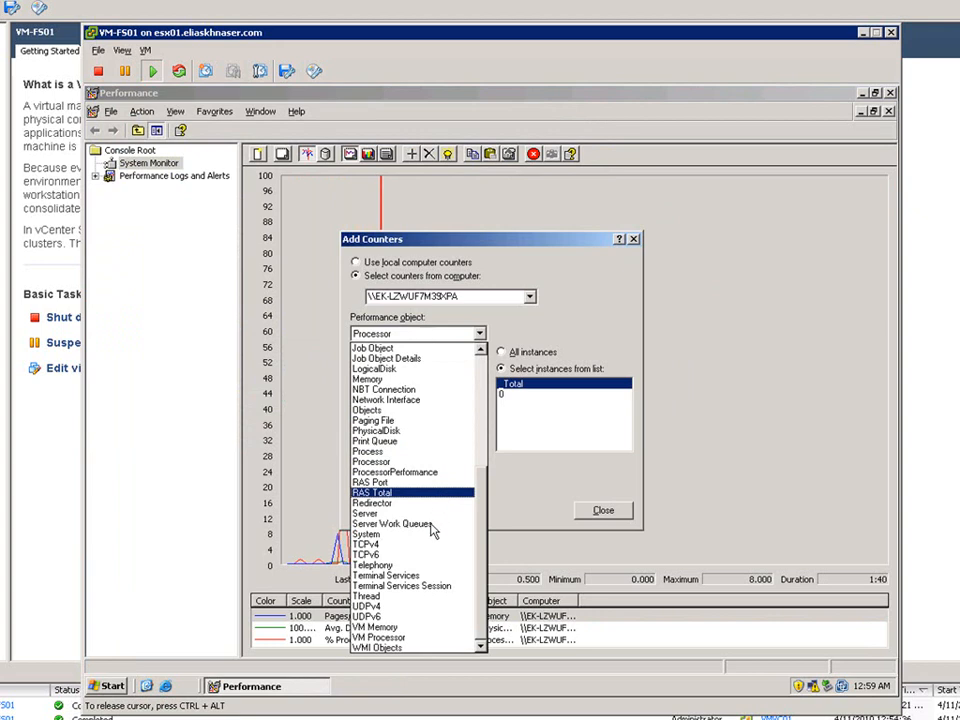
{"action": "left_click", "coordinate": [428, 643]}
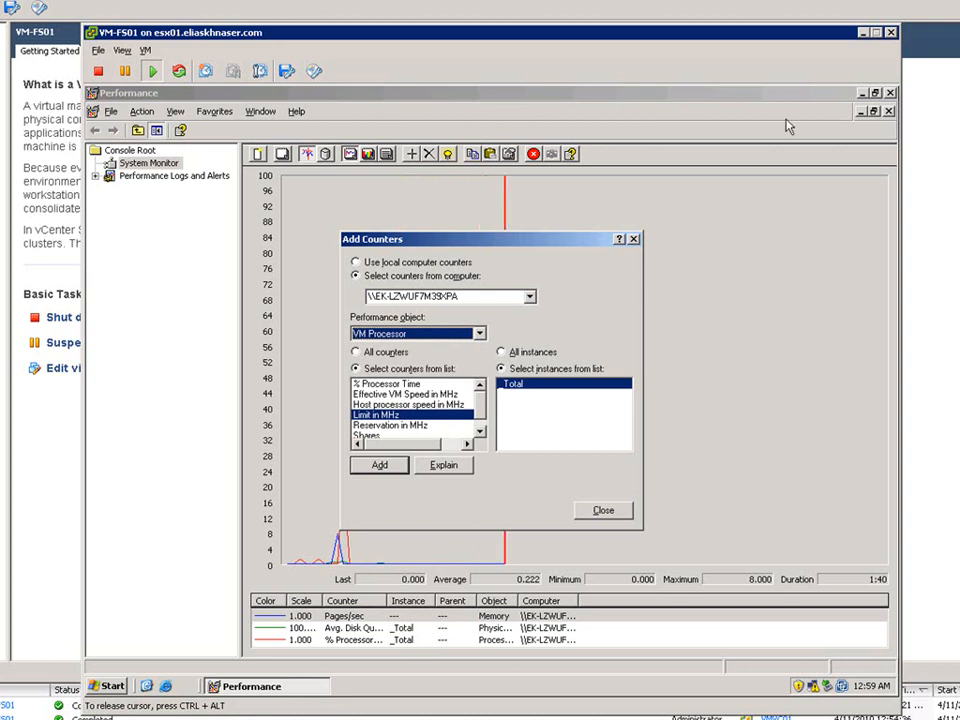
Minimize the guest console and review VM-FS01's overview performance charts in the vSphere Client, including the host's one-day summary
{"action": "left_click", "coordinate": [863, 34]}
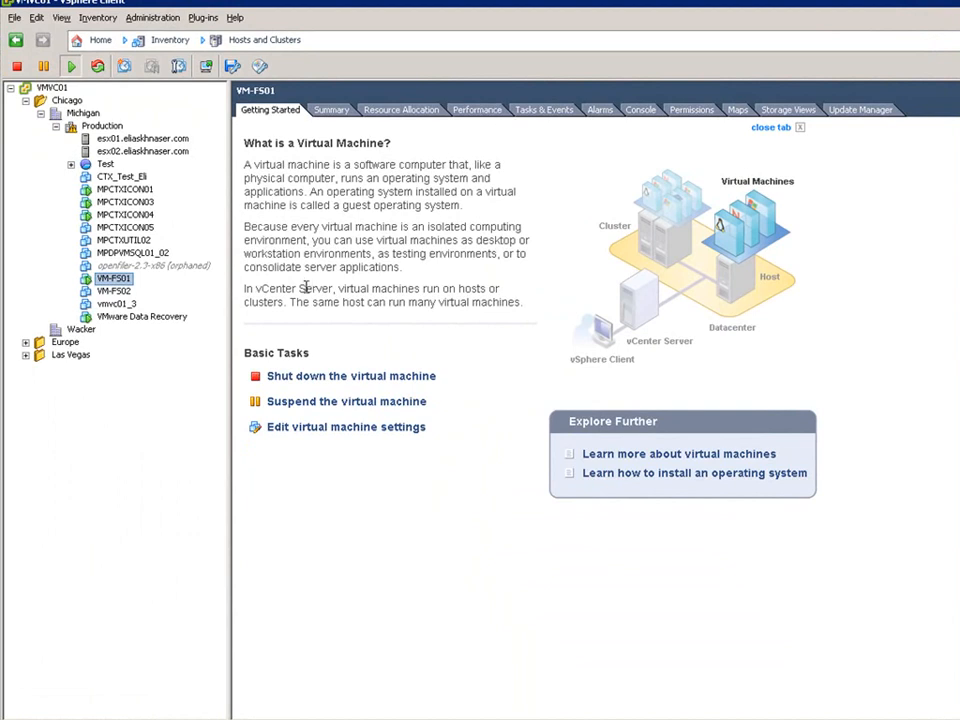
{"action": "left_click", "coordinate": [467, 112]}
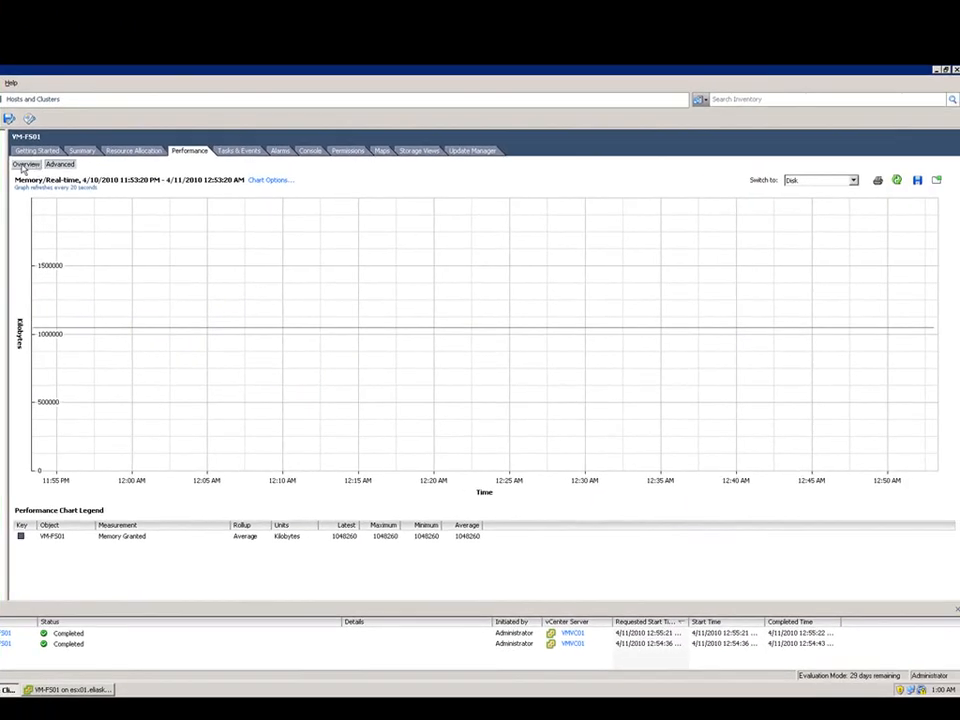
{"action": "left_click", "coordinate": [24, 166]}
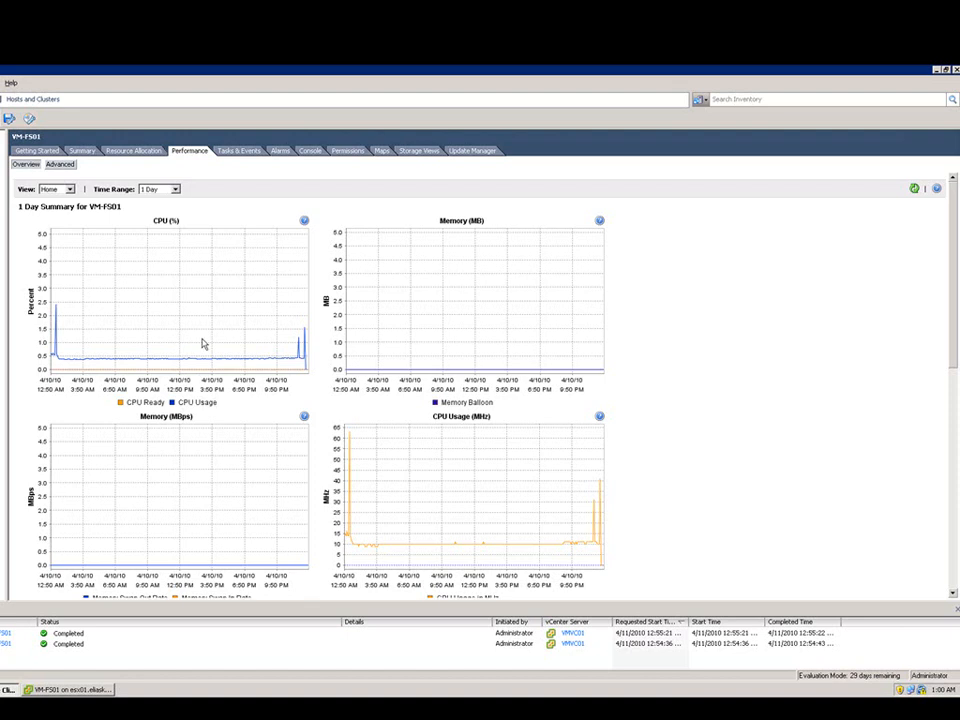
{"action": "scroll", "coordinate": [677, 386], "scroll_direction": "down", "scroll_amount": 6}
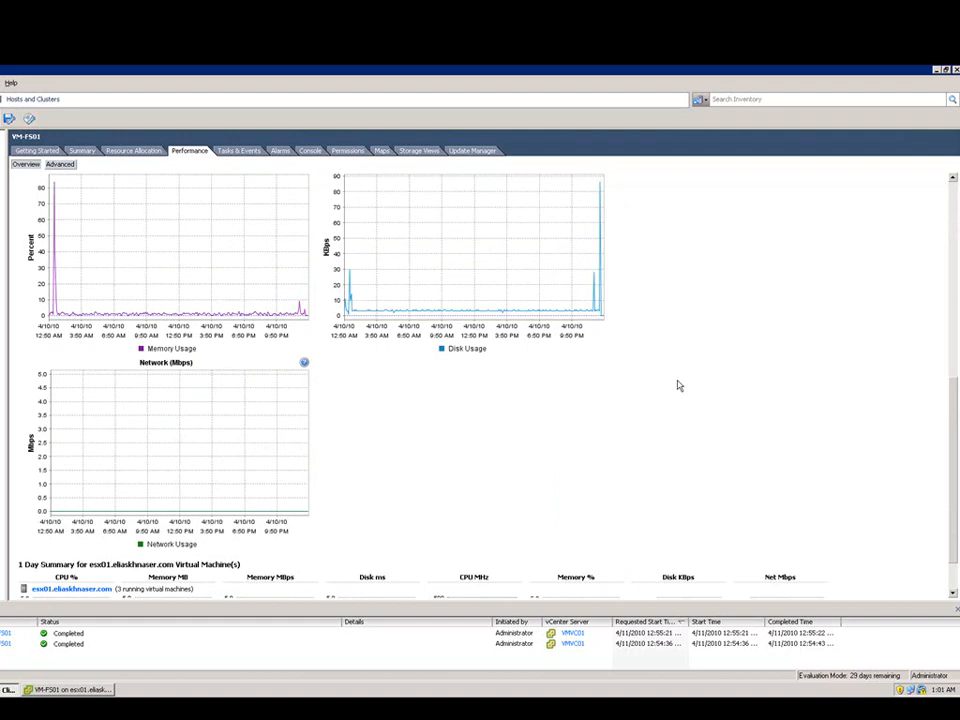
{"action": "scroll", "coordinate": [677, 386], "scroll_direction": "down", "scroll_amount": 1}
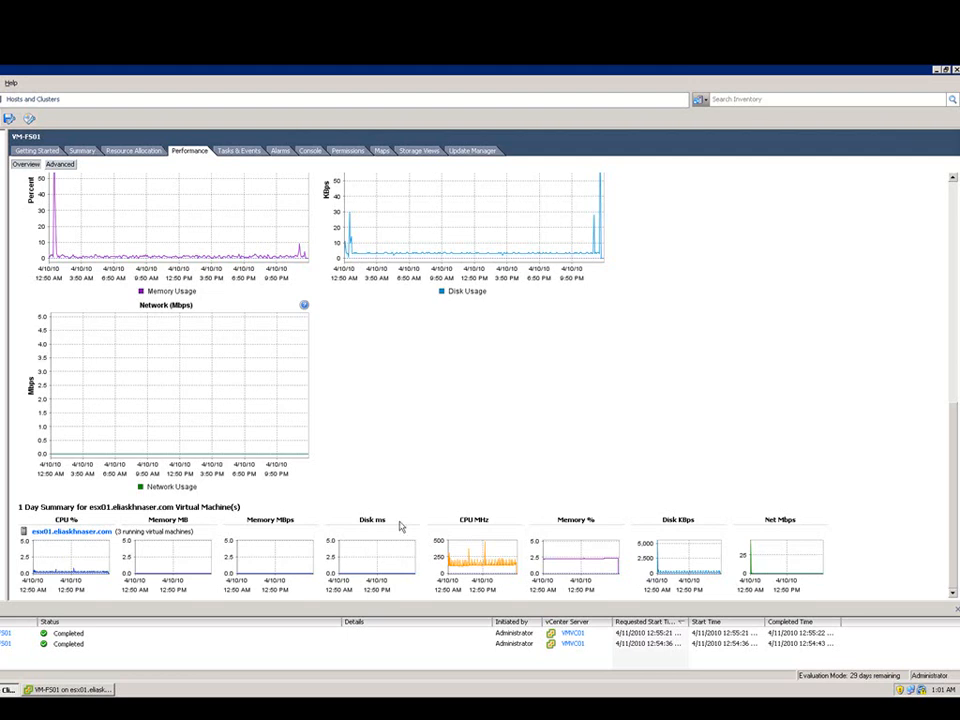
{"action": "scroll", "coordinate": [650, 427], "scroll_direction": "up", "scroll_amount": 10}
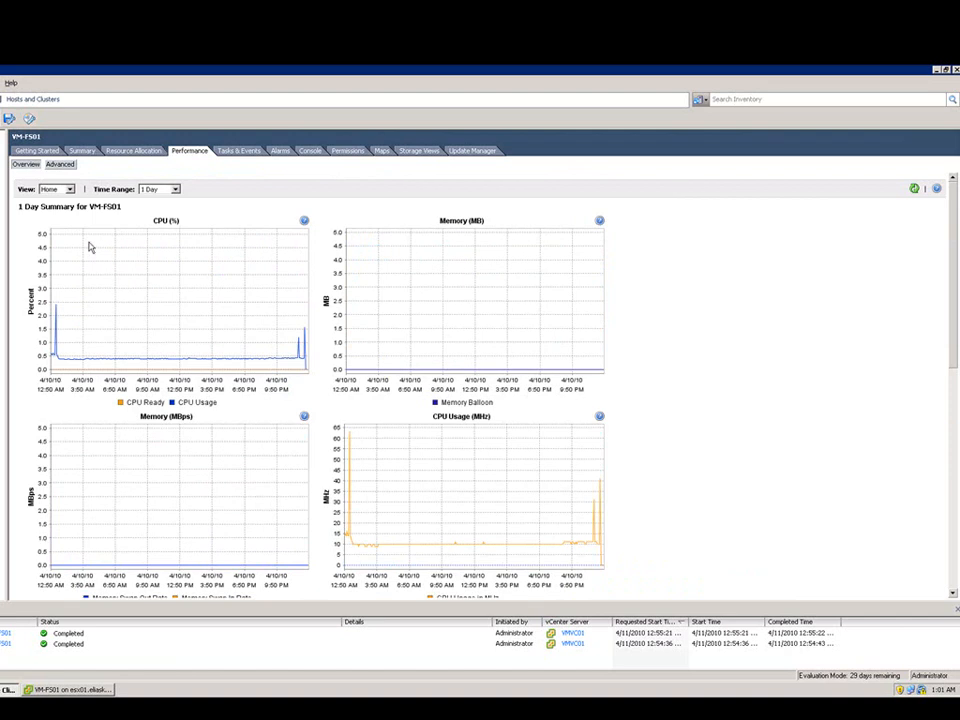
Show VM-FS01's Storage overview charts, return to the Home view and check the available time ranges
{"action": "left_click", "coordinate": [70, 189]}
{"action": "left_click", "coordinate": [60, 206]}
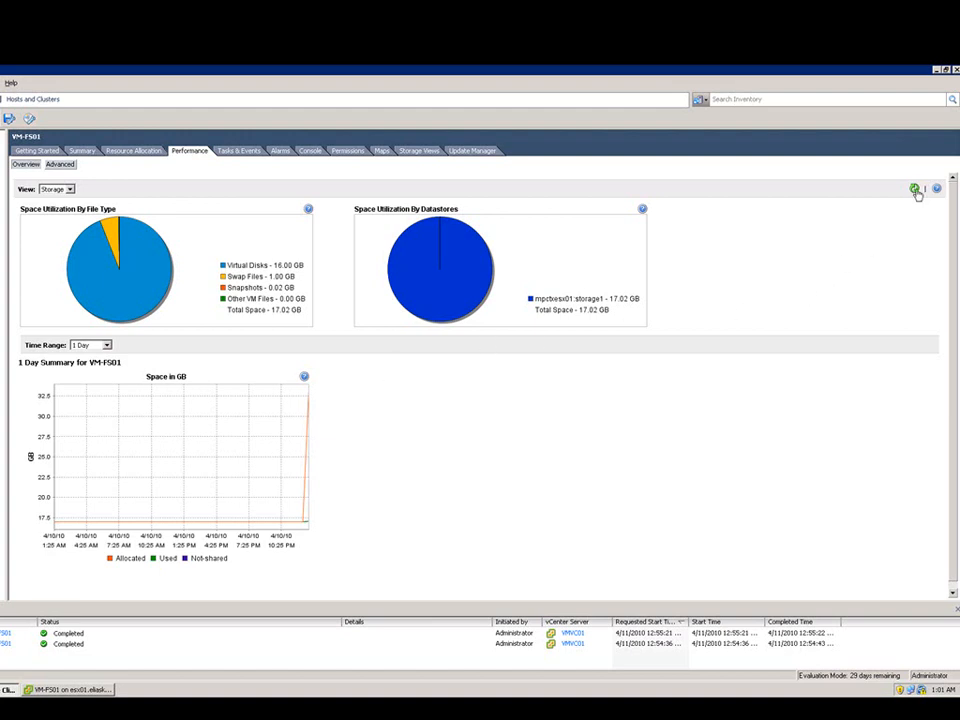
{"action": "left_click", "coordinate": [69, 189]}
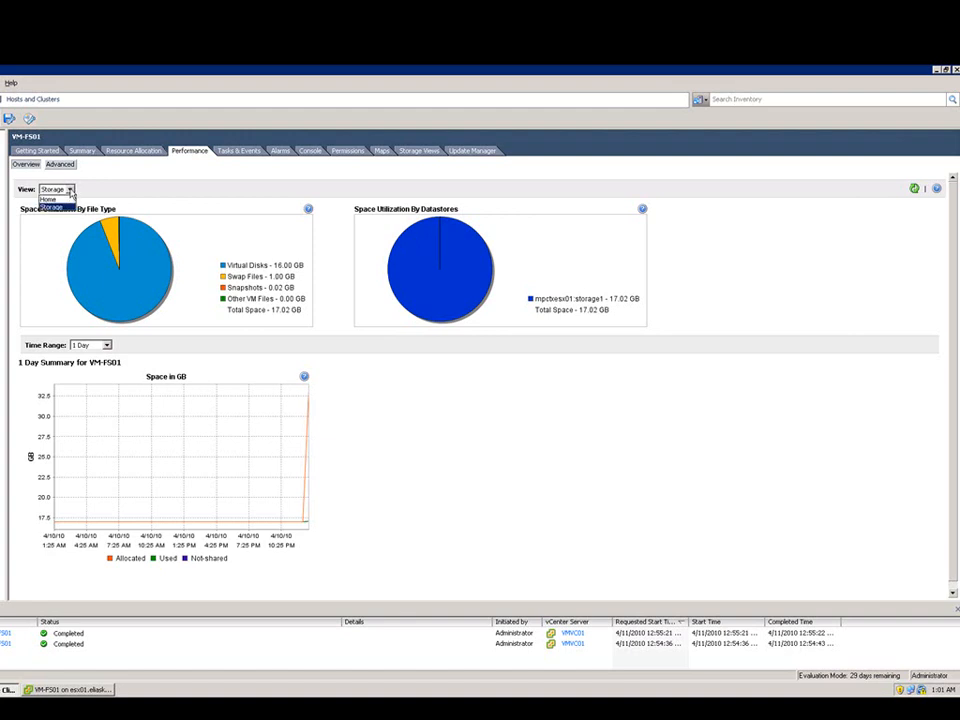
{"action": "left_click", "coordinate": [66, 201]}
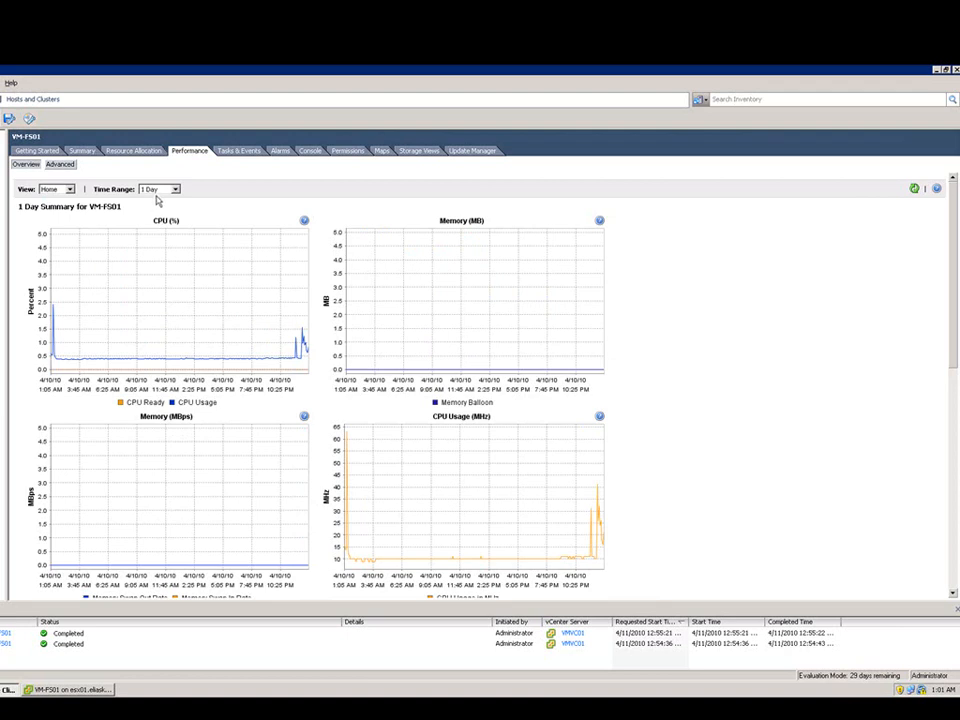
{"action": "left_click", "coordinate": [175, 189]}
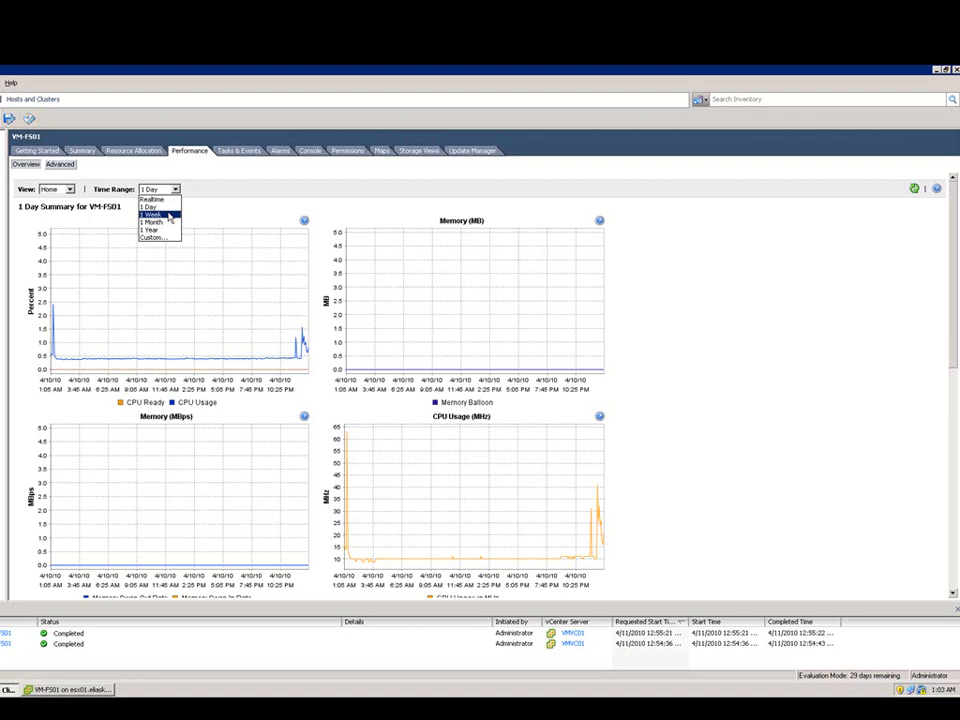
{"action": "left_click", "coordinate": [176, 190]}
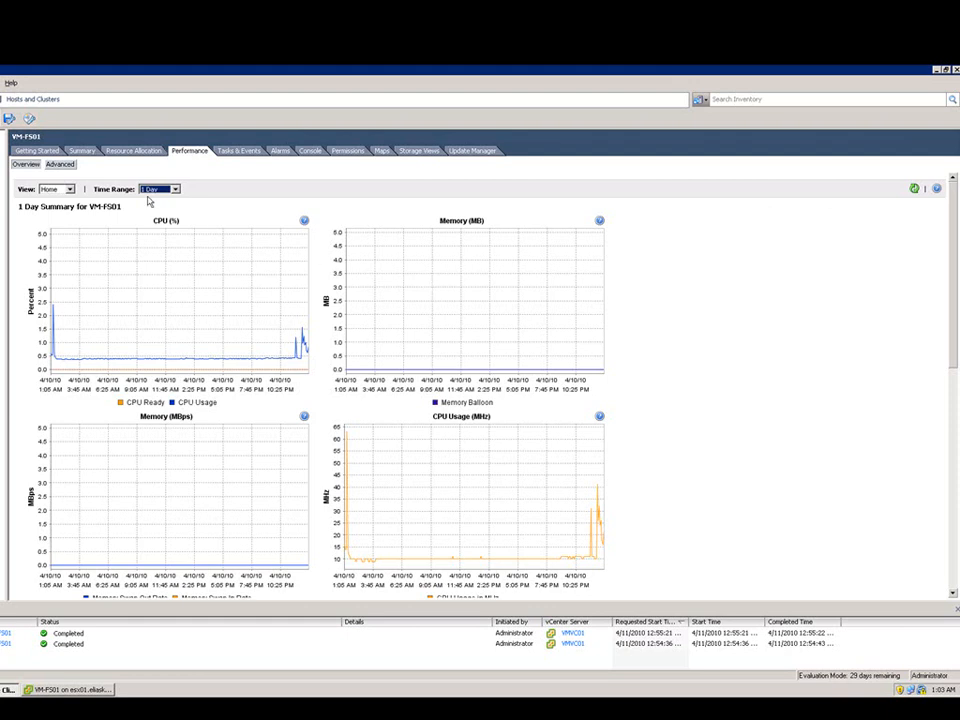
Show VM-FS01's advanced performance chart and inspect a data point on the Memory Granted line
{"action": "left_click", "coordinate": [60, 165]}
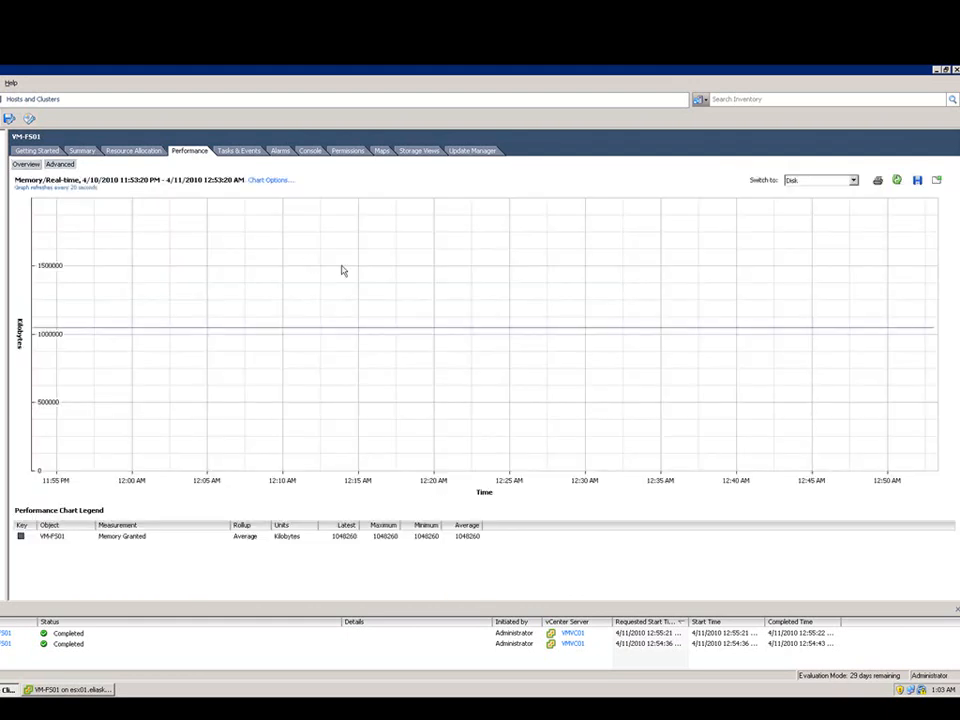
{"action": "mouse_move", "coordinate": [343, 270]}
{"action": "mouse_move", "coordinate": [349, 331]}
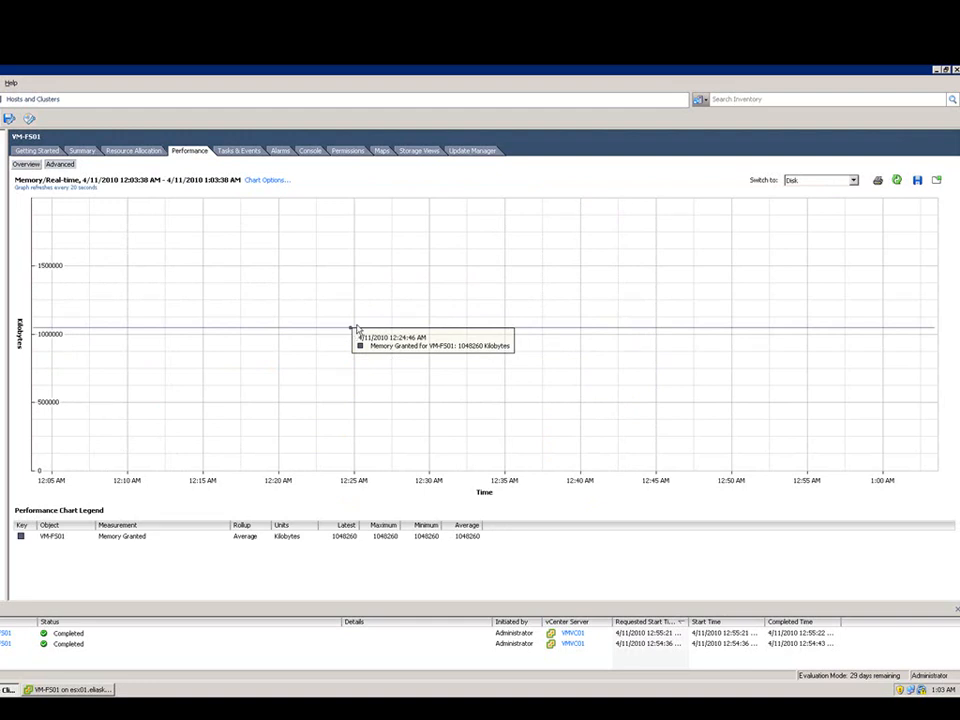
{"action": "mouse_move", "coordinate": [516, 262]}
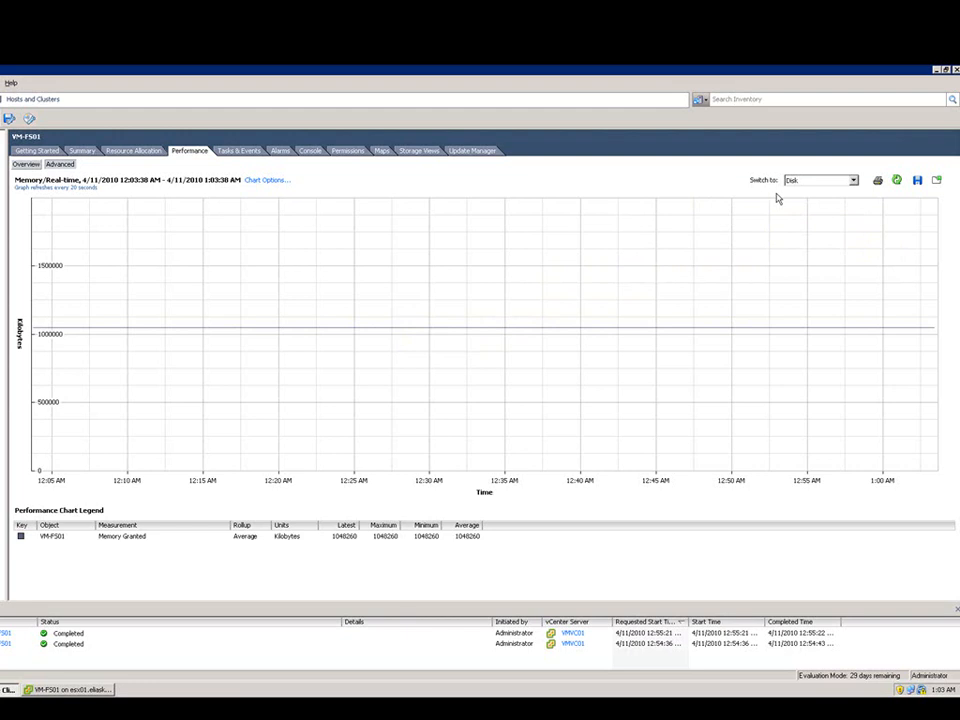
Switch the advanced chart to CPU, inspect the graph and check which other chart types are offered
{"action": "left_click", "coordinate": [853, 182]}
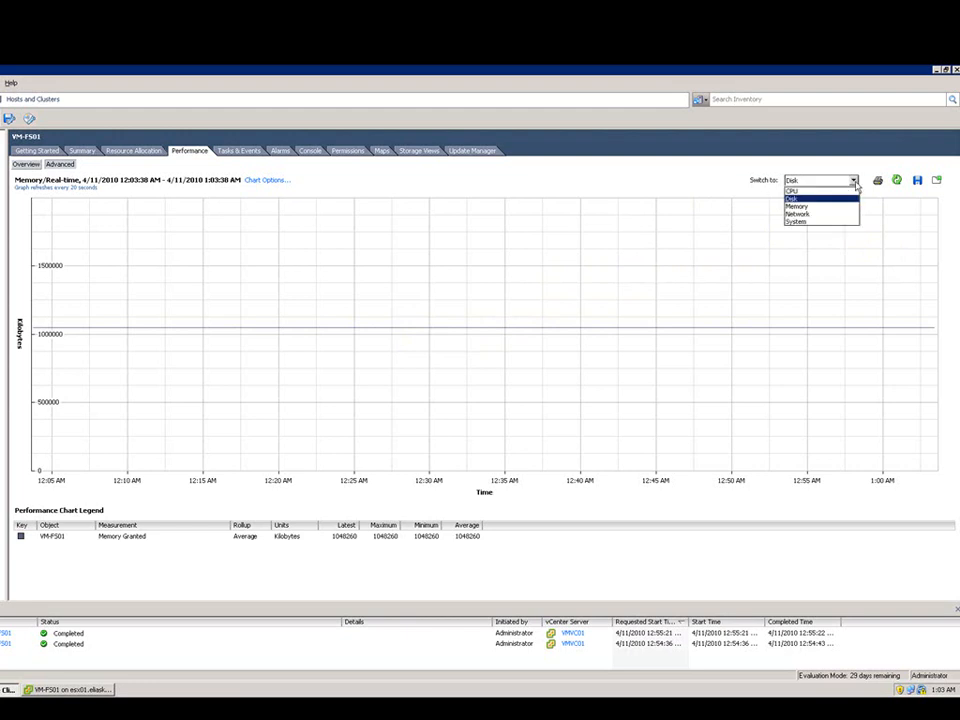
{"action": "left_click", "coordinate": [849, 192]}
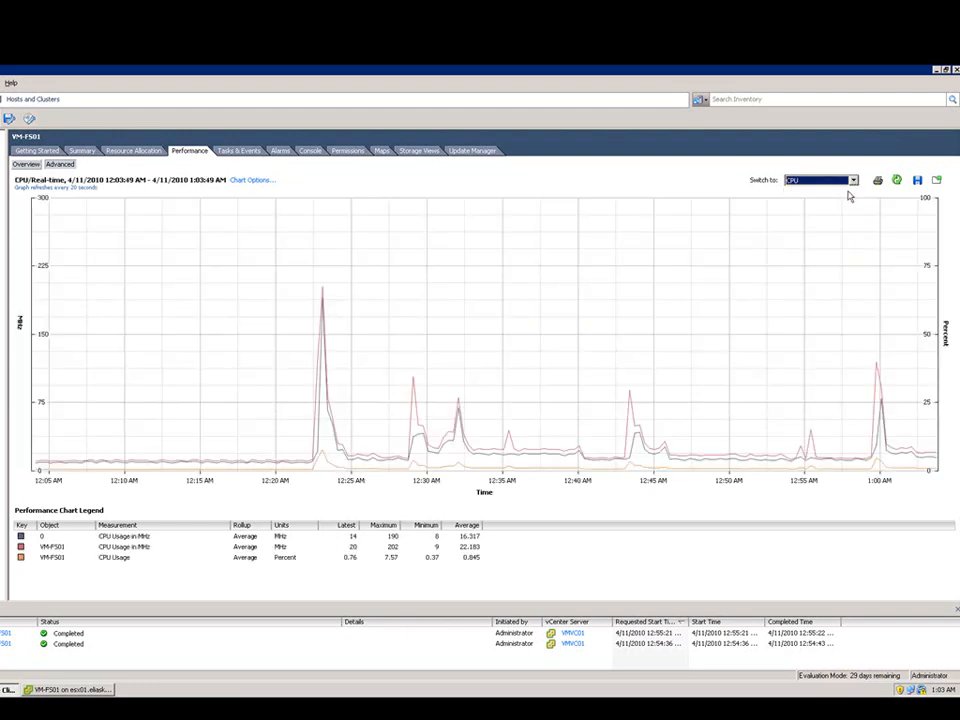
{"action": "mouse_move", "coordinate": [393, 457]}
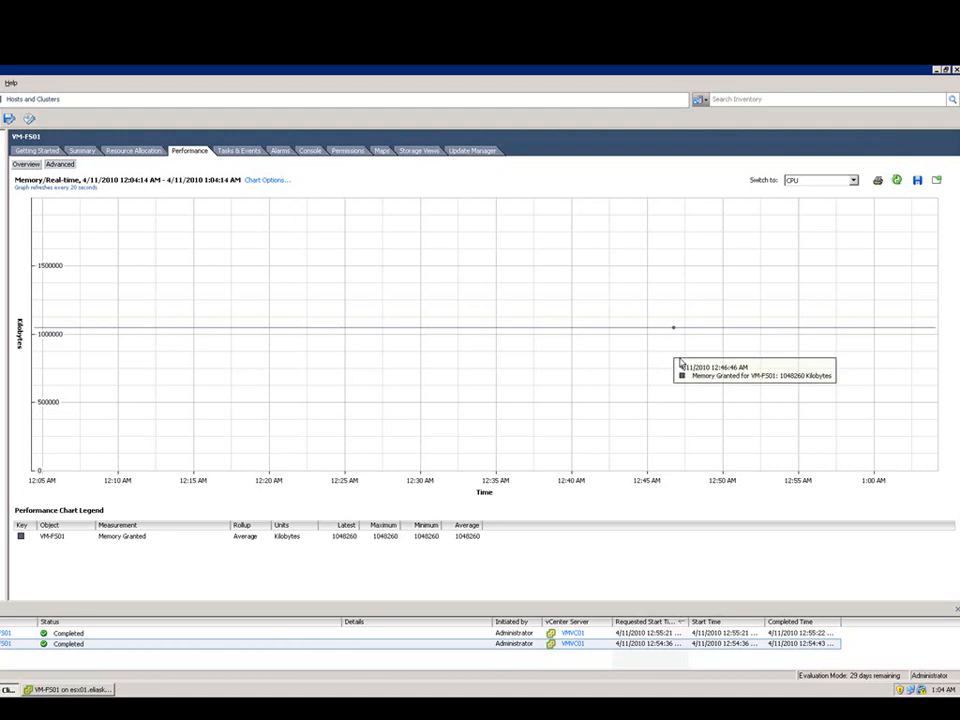
{"action": "left_click", "coordinate": [854, 182]}
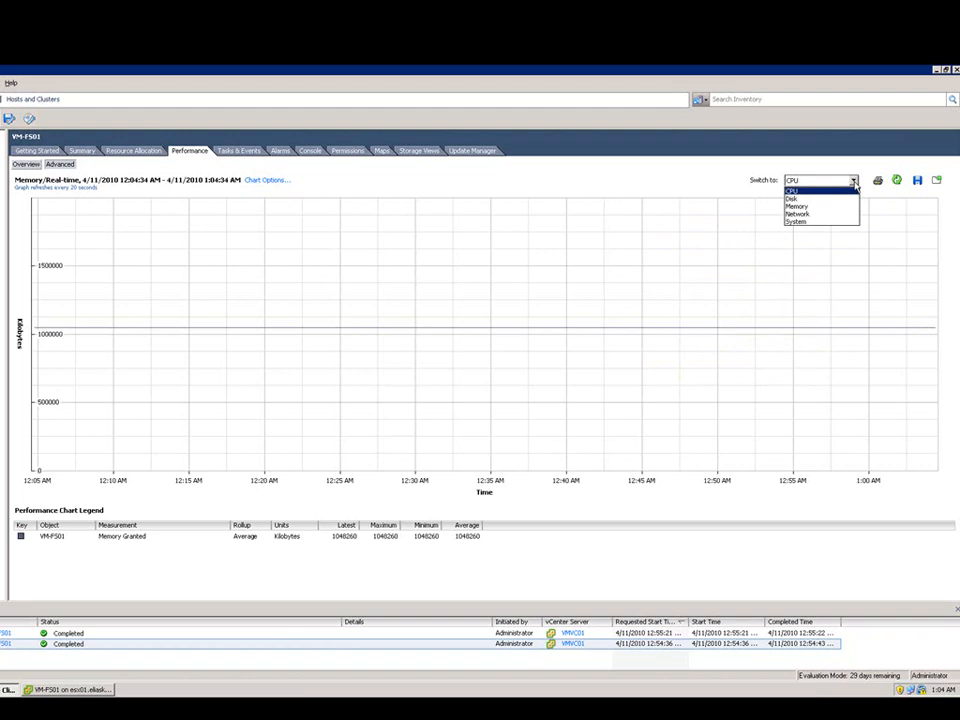
{"action": "left_click", "coordinate": [855, 184]}
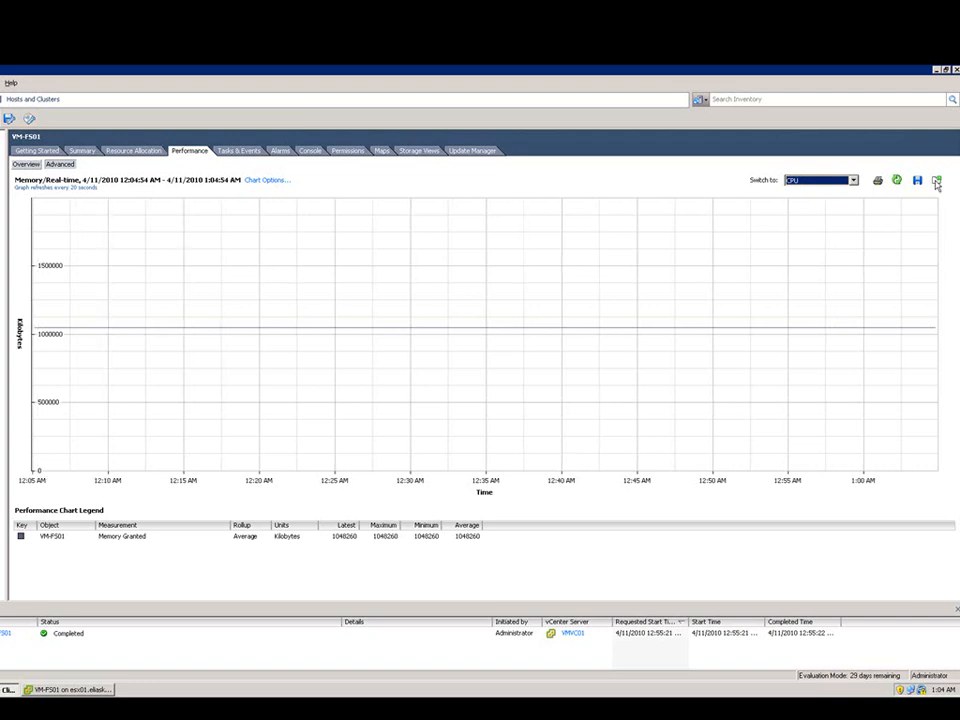
Show VM-FS01's Memory performance chart in a separate window, reposition that window and close it
{"action": "left_click", "coordinate": [937, 181]}
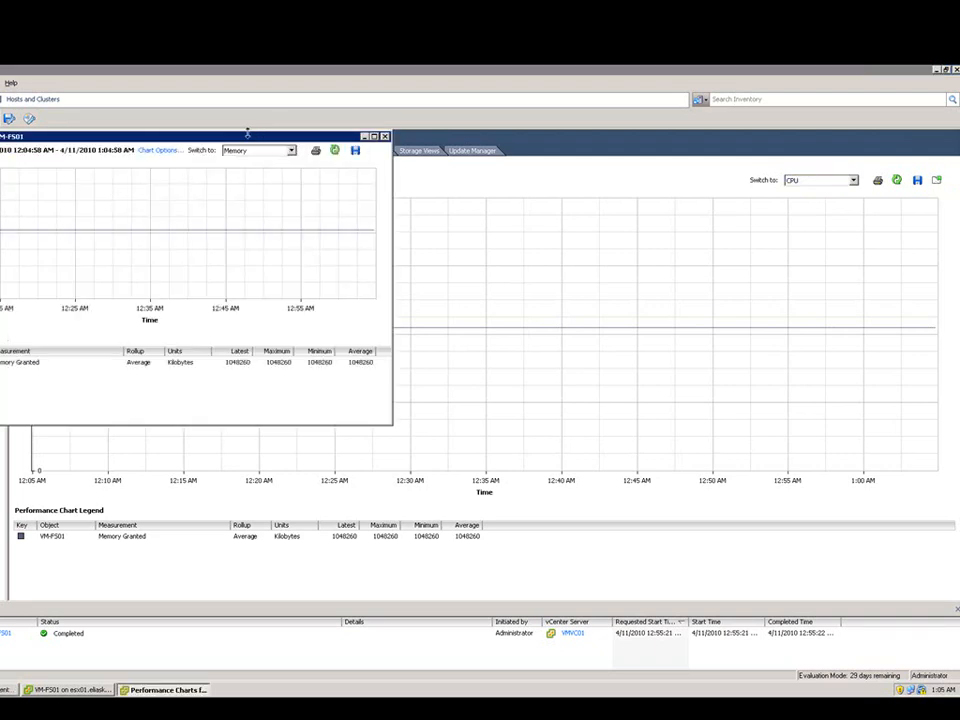
{"action": "left_click_drag", "start_coordinate": [285, 133], "coordinate": [603, 122]}
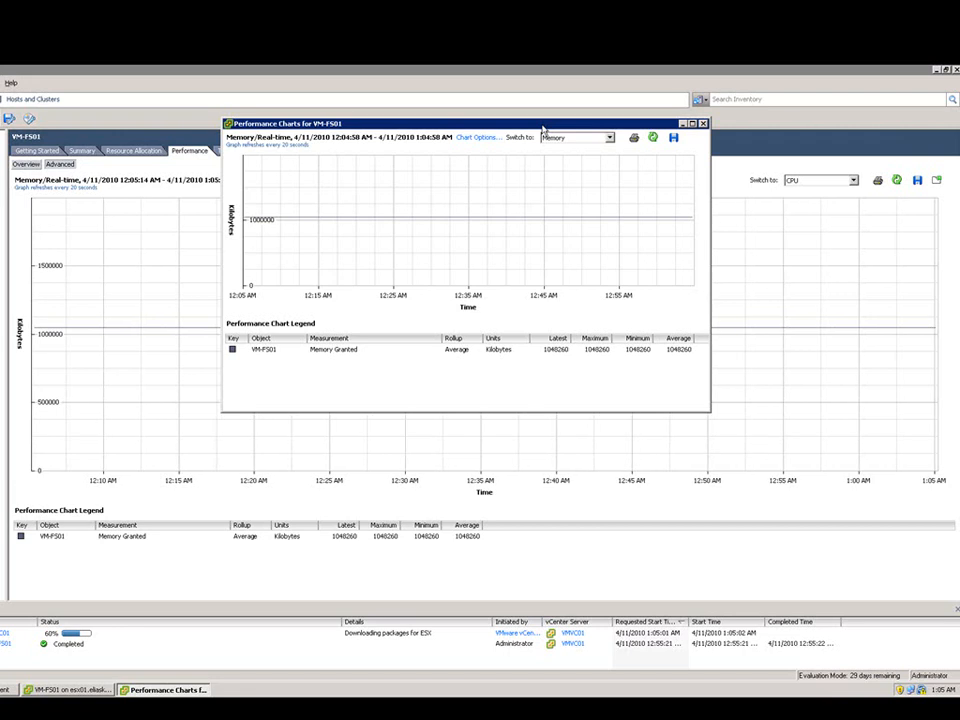
{"action": "left_click", "coordinate": [703, 124]}
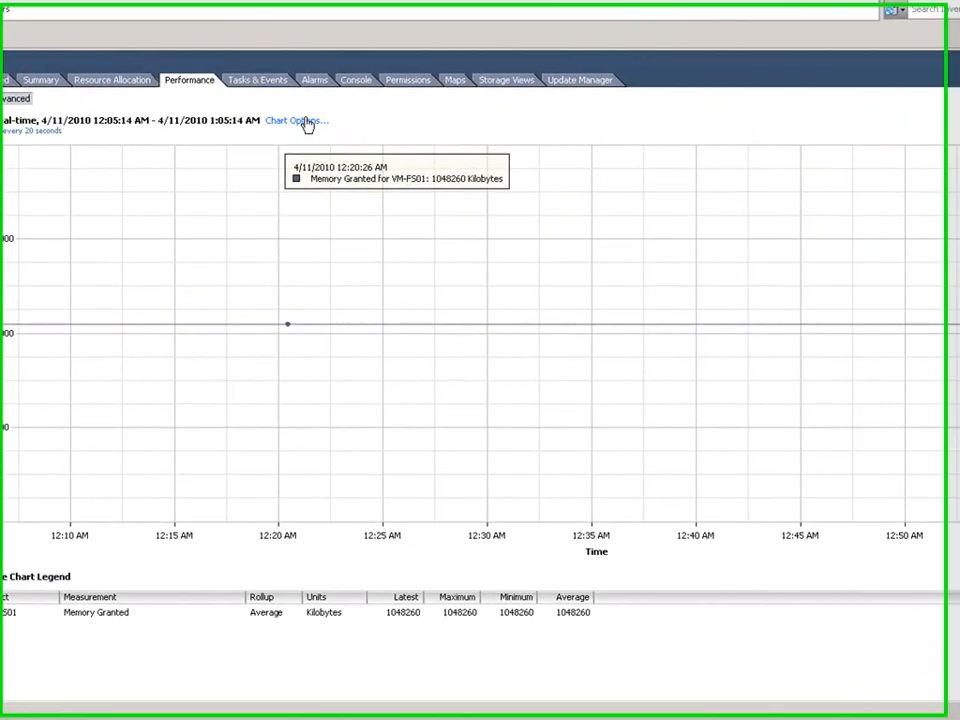
Open the chart options, select the Memory Real-time range for VM-FS01 and enable the Memory Balloon counter
{"action": "left_click", "coordinate": [272, 181]}
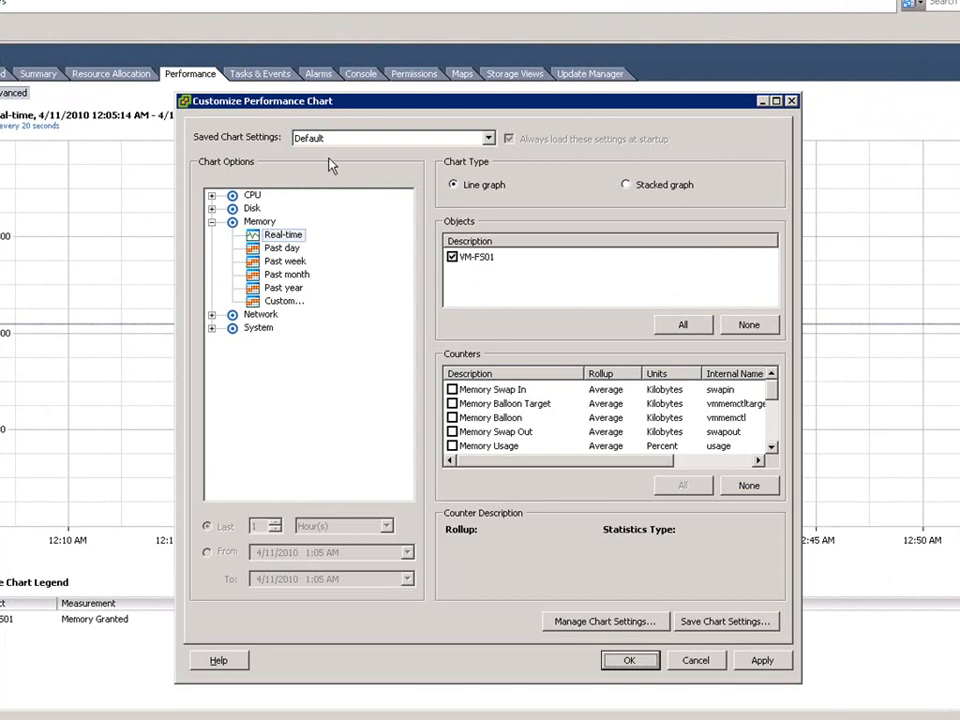
{"action": "left_click", "coordinate": [260, 222]}
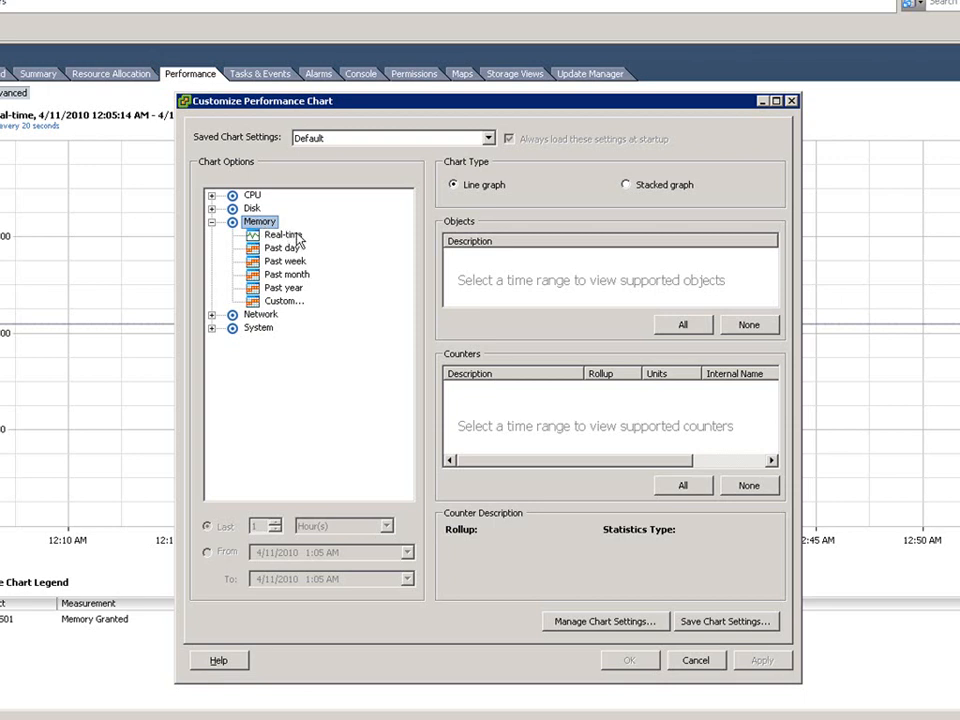
{"action": "left_click", "coordinate": [283, 235]}
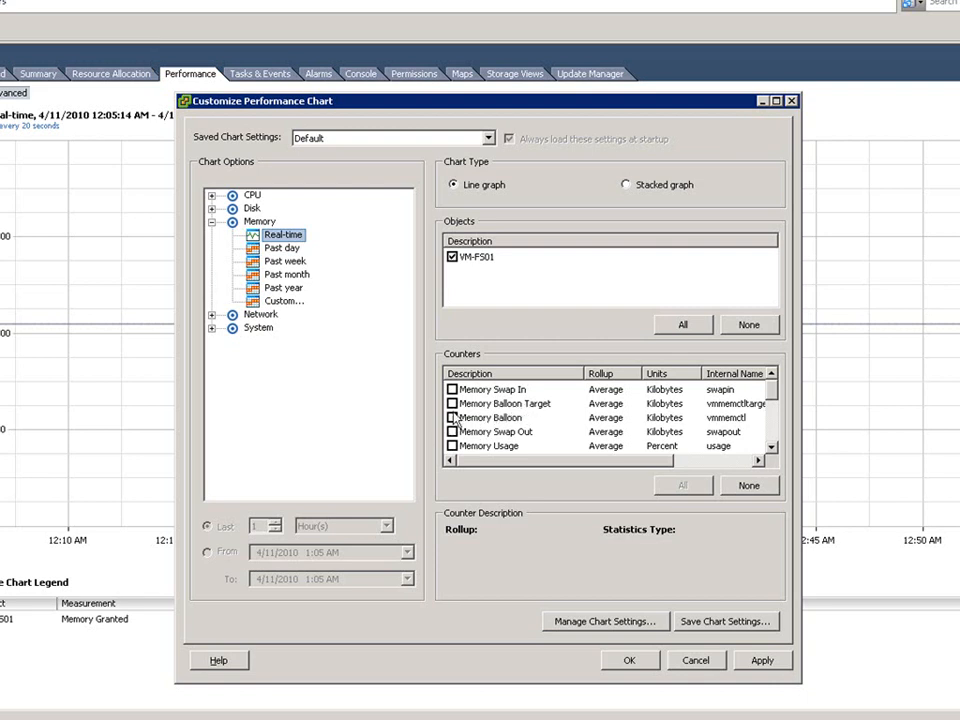
{"action": "left_click", "coordinate": [520, 417]}
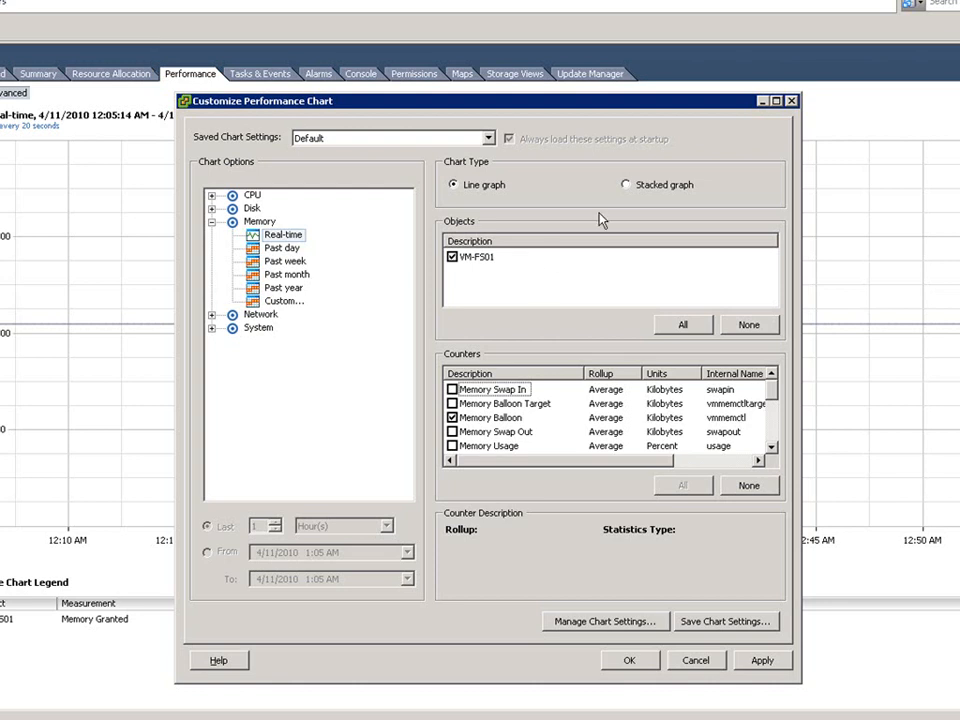
Apply the Stacked graph chart type to VM-FS01's memory chart, and reapply Line graph
{"action": "left_click", "coordinate": [627, 187]}
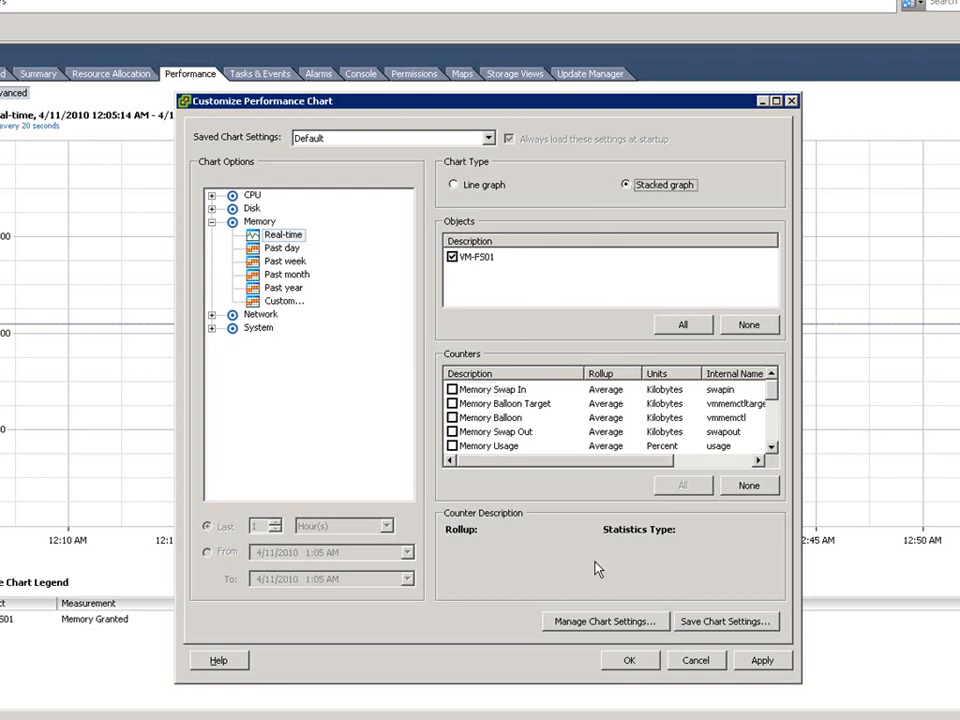
{"action": "left_click", "coordinate": [762, 662]}
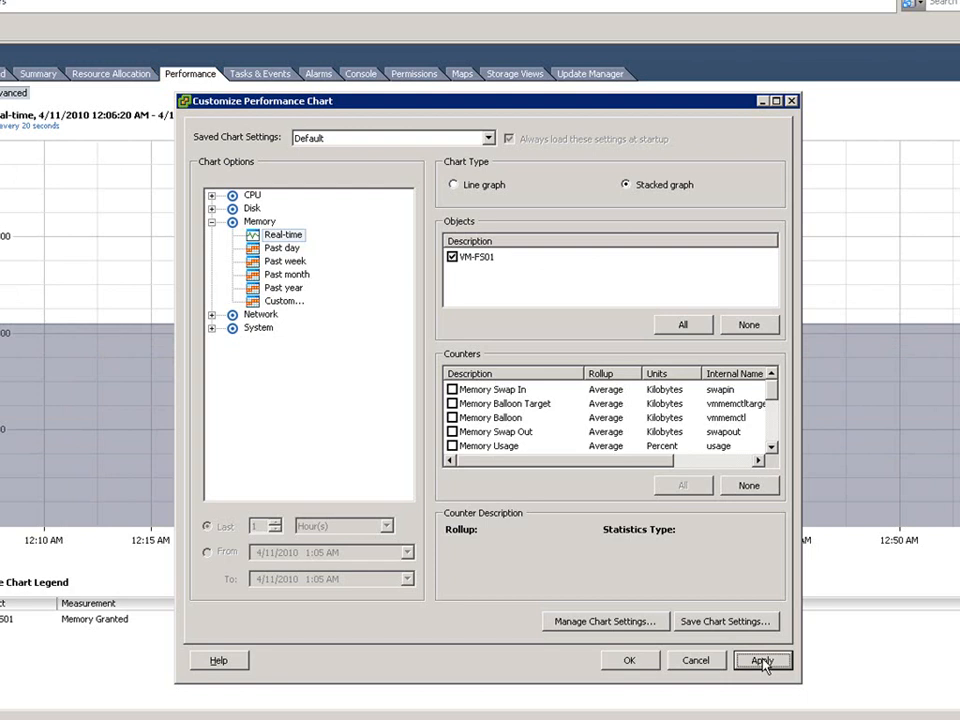
{"action": "left_click", "coordinate": [478, 190]}
{"action": "left_click", "coordinate": [762, 661]}
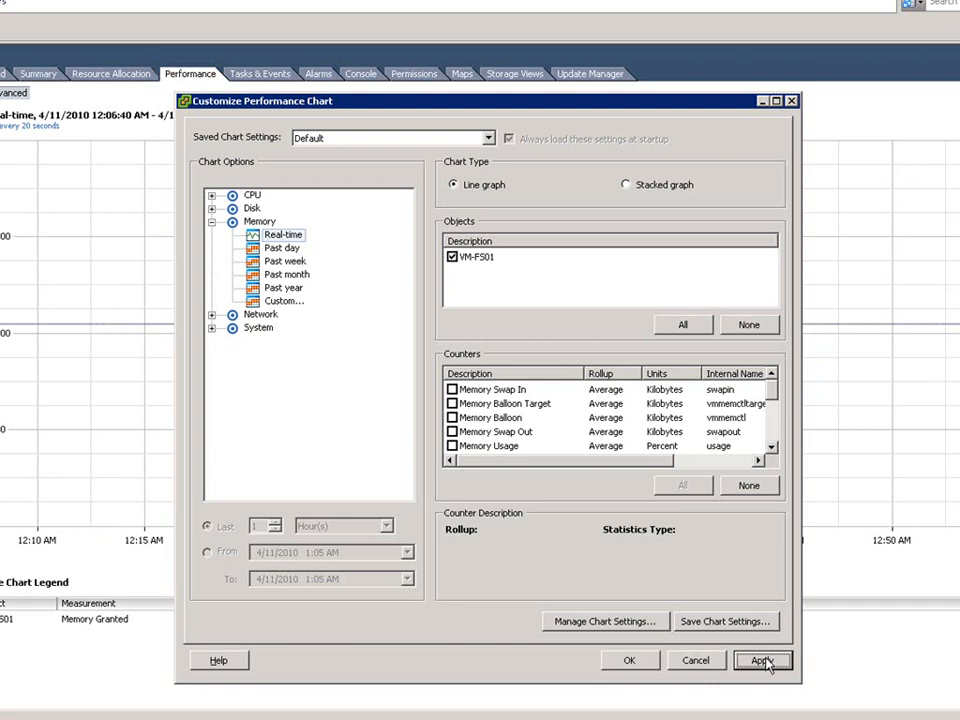
Save the current chart settings under a first name and select that entry among the saved chart settings
{"action": "left_click", "coordinate": [765, 622]}
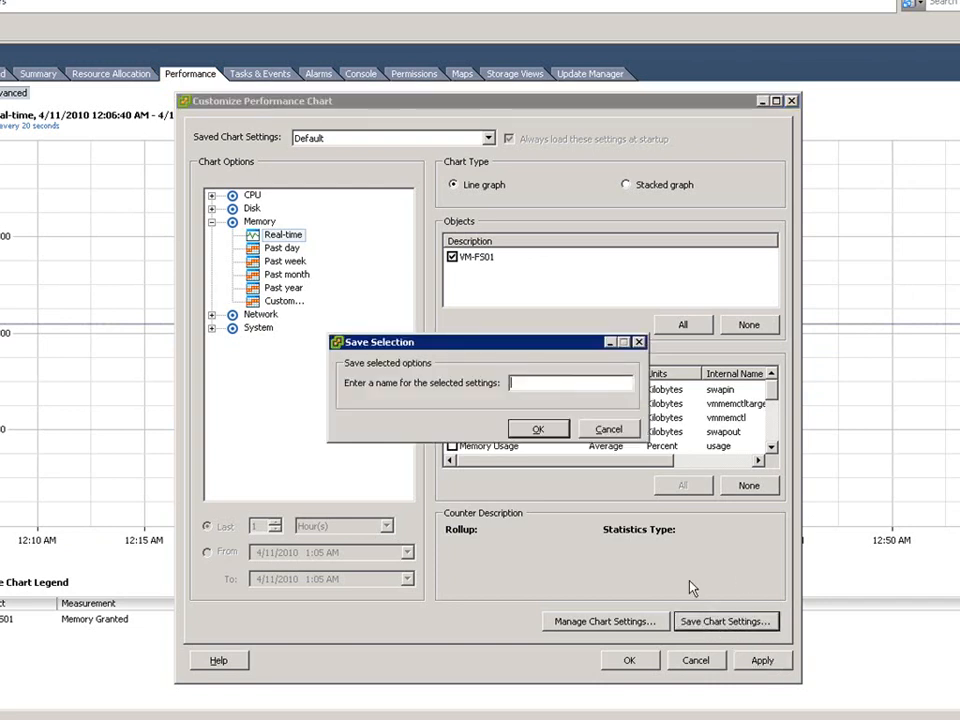
{"action": "type", "text": "Eli"}
{"action": "left_click", "coordinate": [538, 428]}
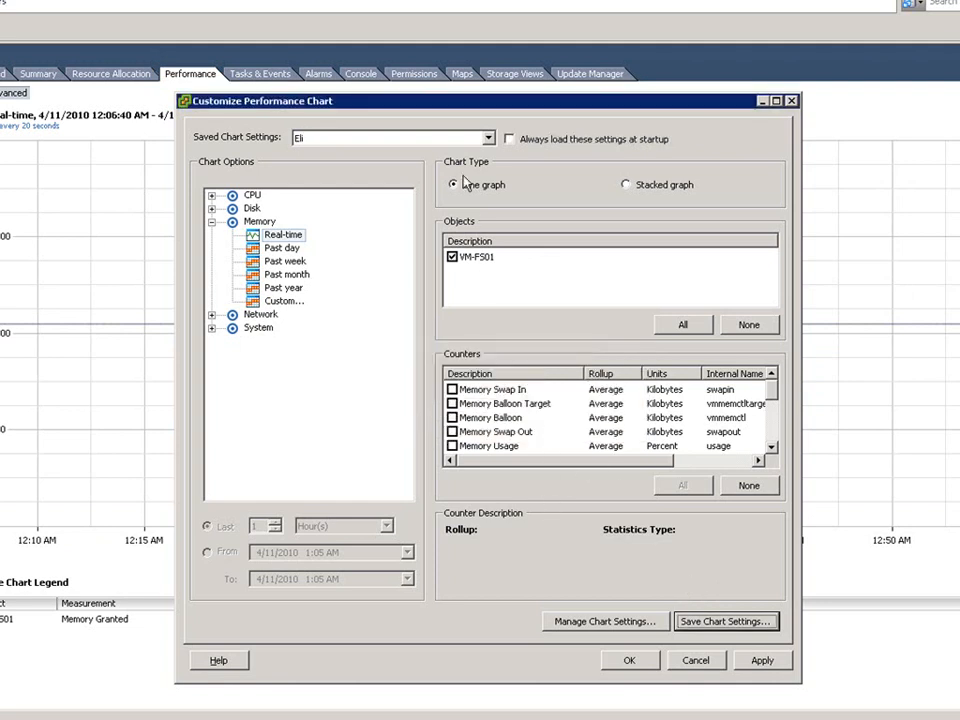
{"action": "left_click", "coordinate": [488, 139]}
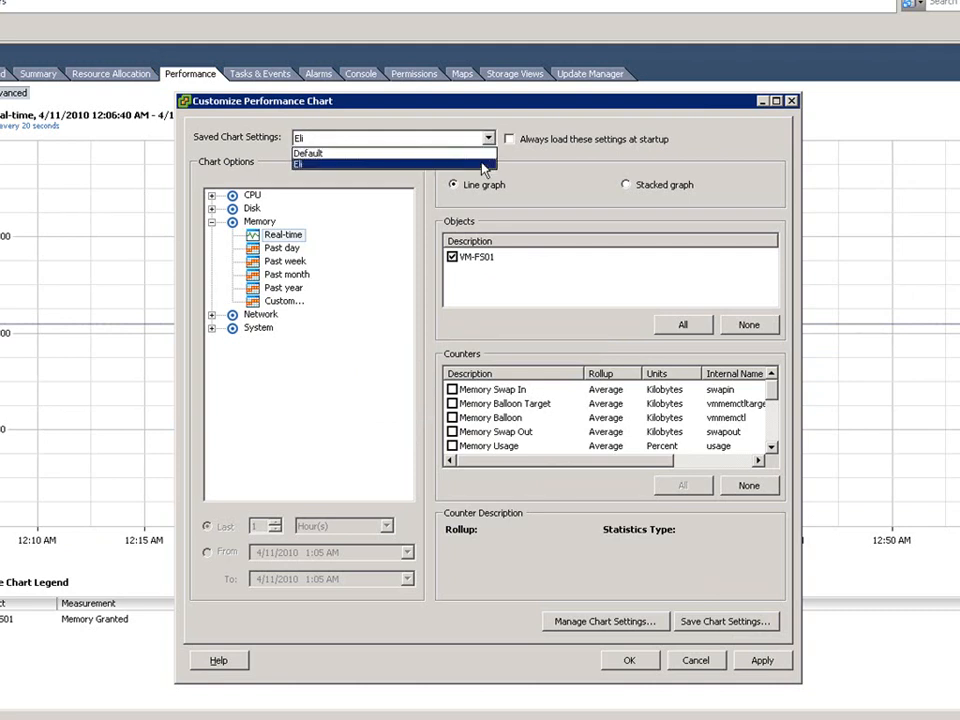
{"action": "left_click", "coordinate": [489, 166]}
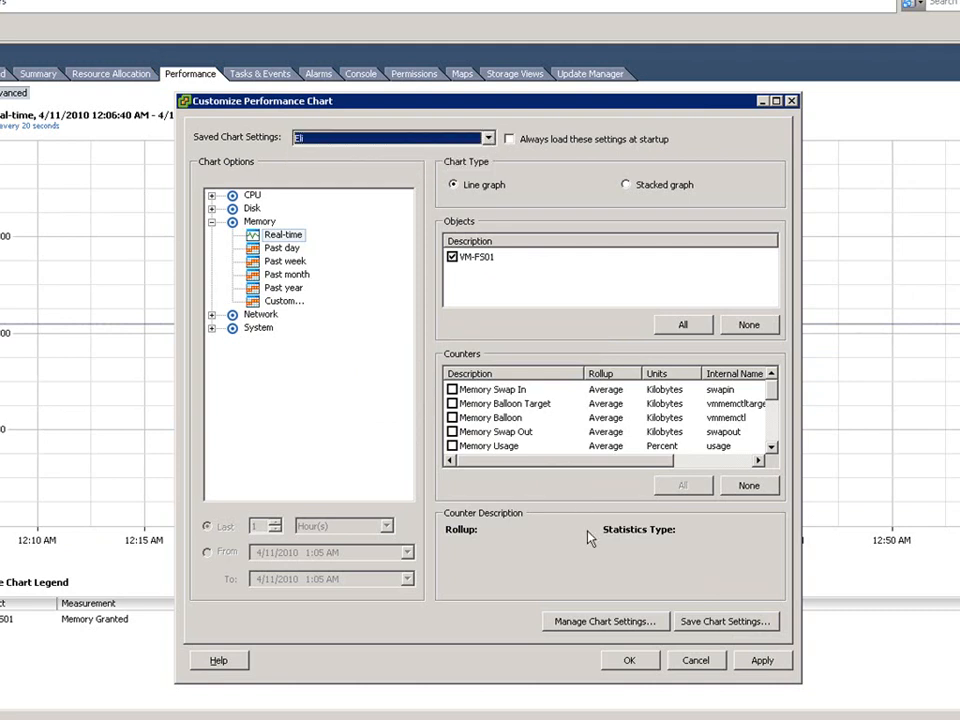
Delete the custom saved chart settings, keeping only Default, and accept the chart options
{"action": "left_click", "coordinate": [598, 620]}
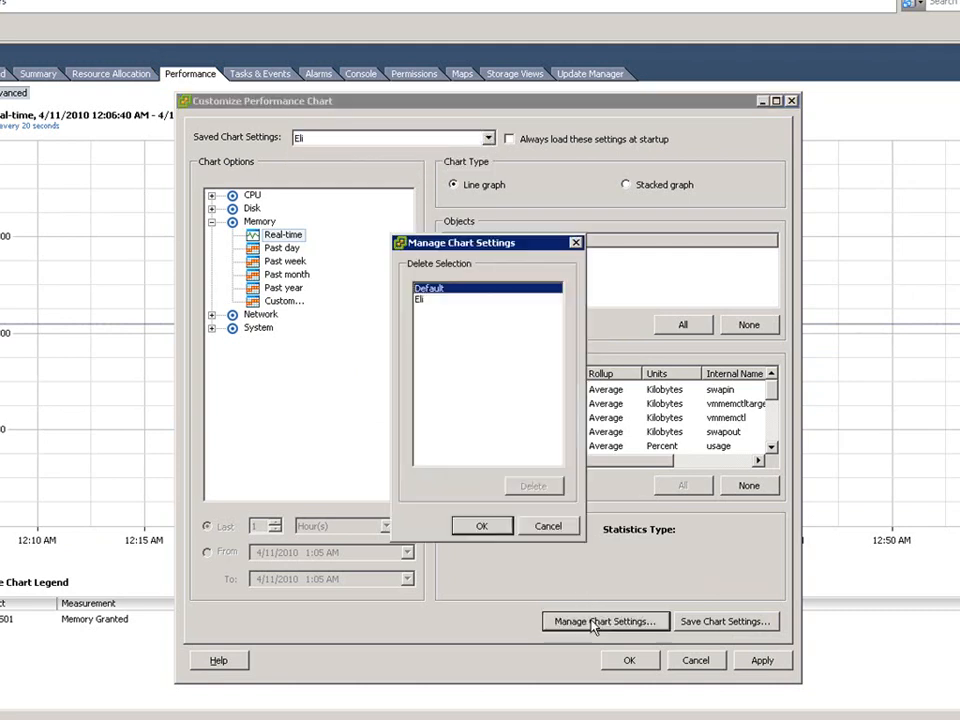
{"action": "left_click", "coordinate": [420, 300]}
{"action": "left_click", "coordinate": [533, 487]}
{"action": "left_click", "coordinate": [482, 527]}
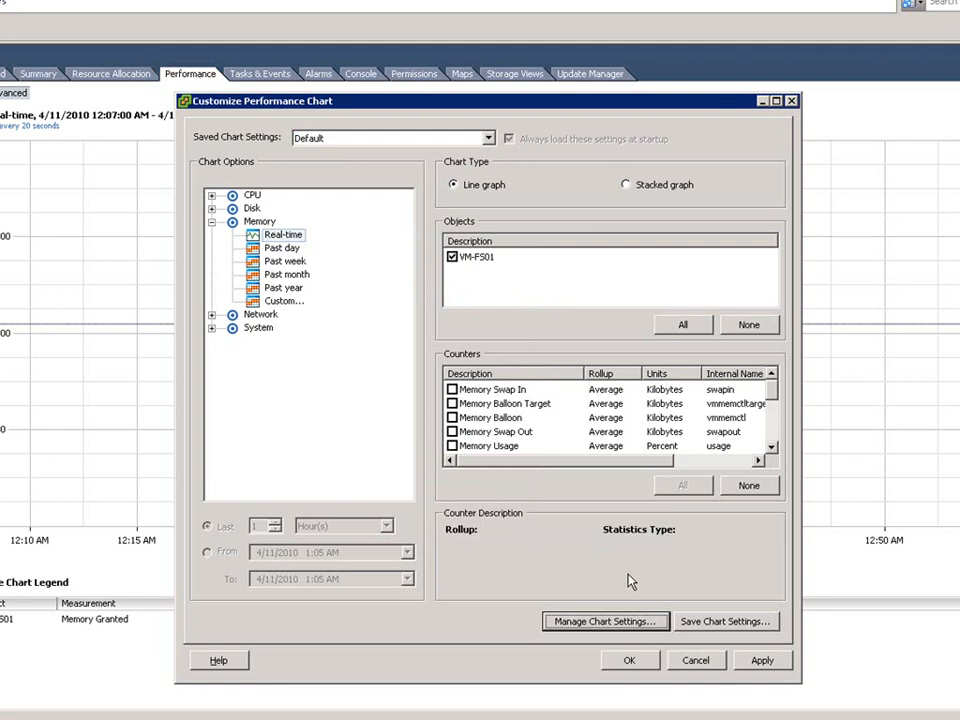
{"action": "left_click", "coordinate": [628, 660]}
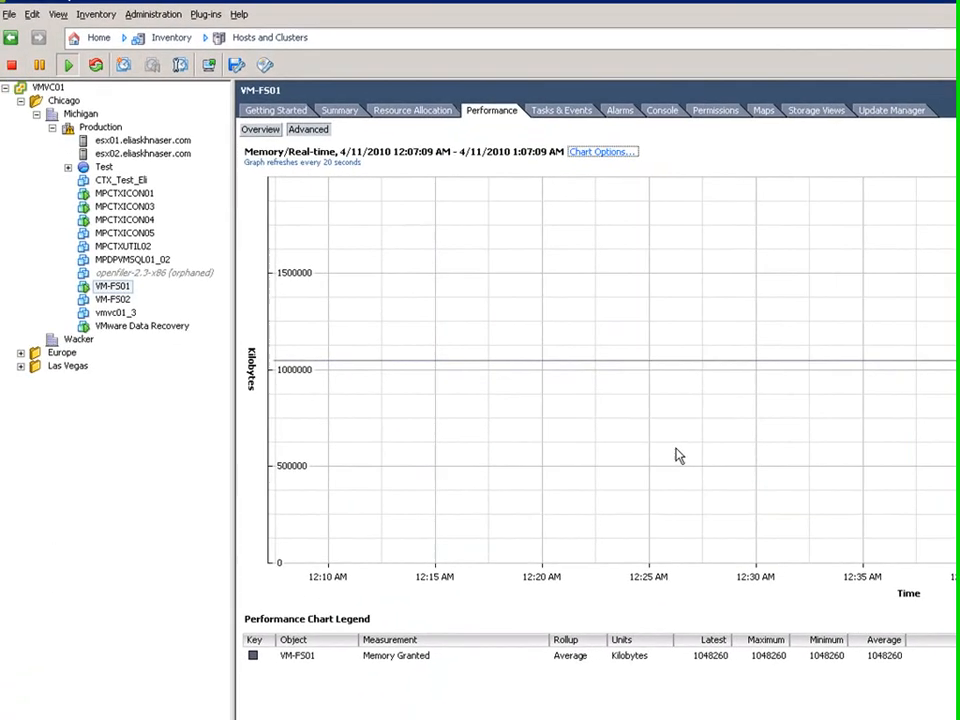
Review host esx01's overview performance charts, including the CPU (MHz) and Memory (%) graphs
{"action": "mouse_move", "coordinate": [678, 455]}
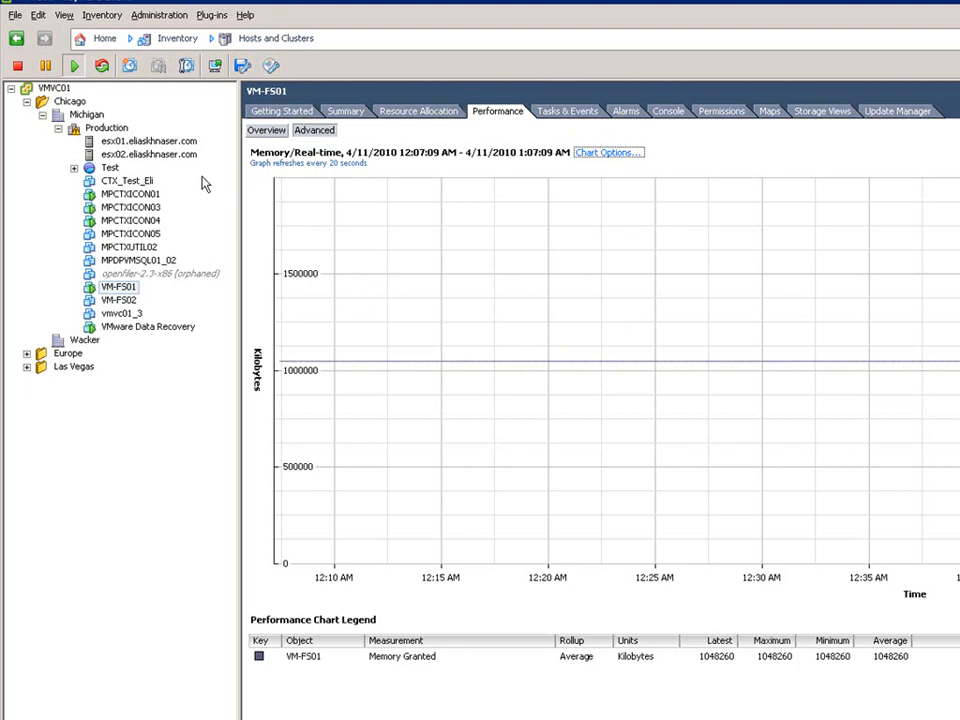
{"action": "left_click", "coordinate": [150, 141]}
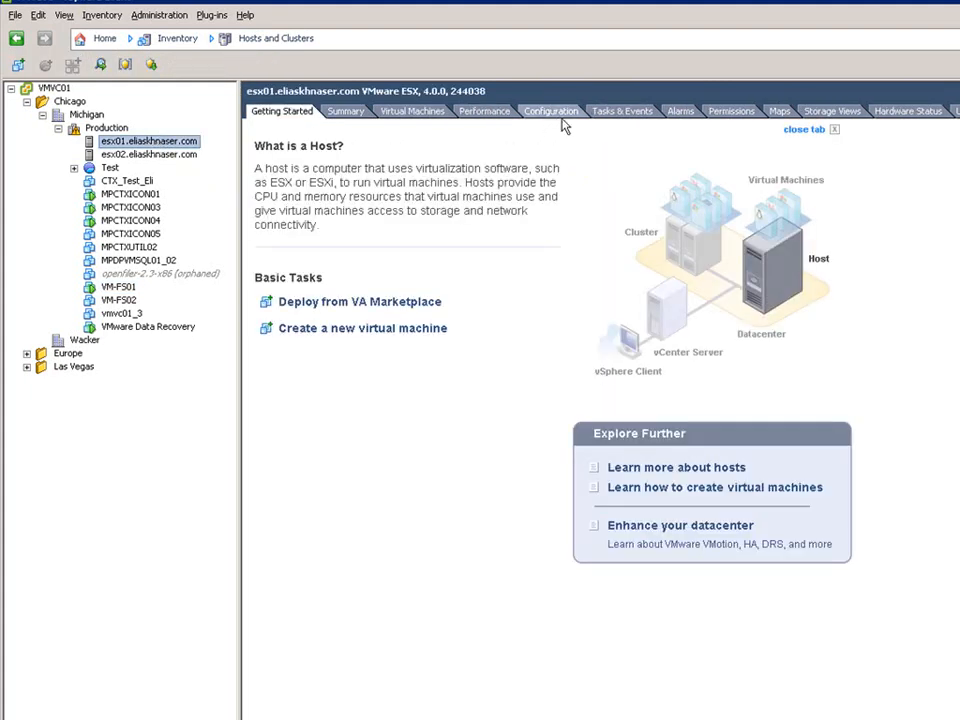
{"action": "left_click", "coordinate": [496, 113]}
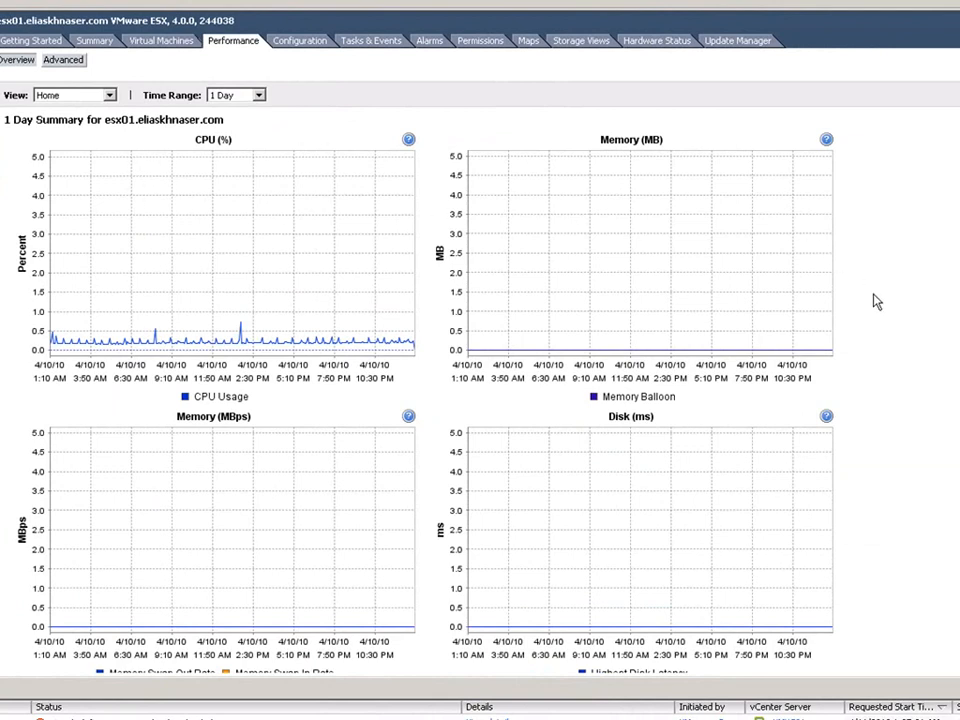
{"action": "scroll", "coordinate": [877, 303], "scroll_direction": "down", "scroll_amount": 3}
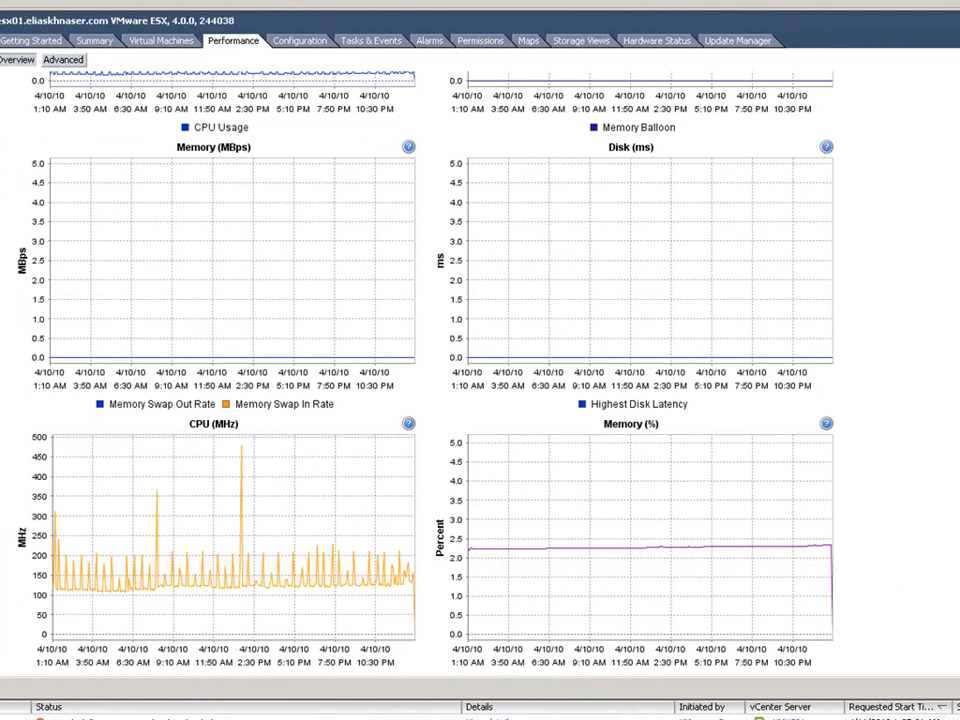
Review the Production cluster's overview performance charts in the Home, Resource Pools & Virtual Machines, and Hosts views
{"action": "left_click", "coordinate": [2, 110]}
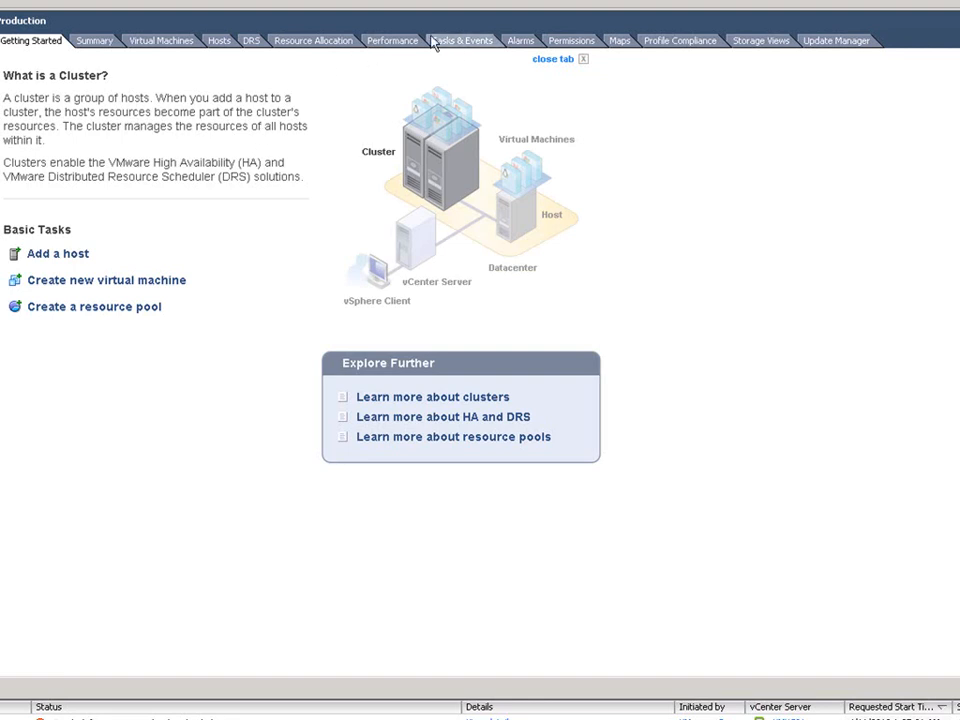
{"action": "left_click", "coordinate": [398, 44]}
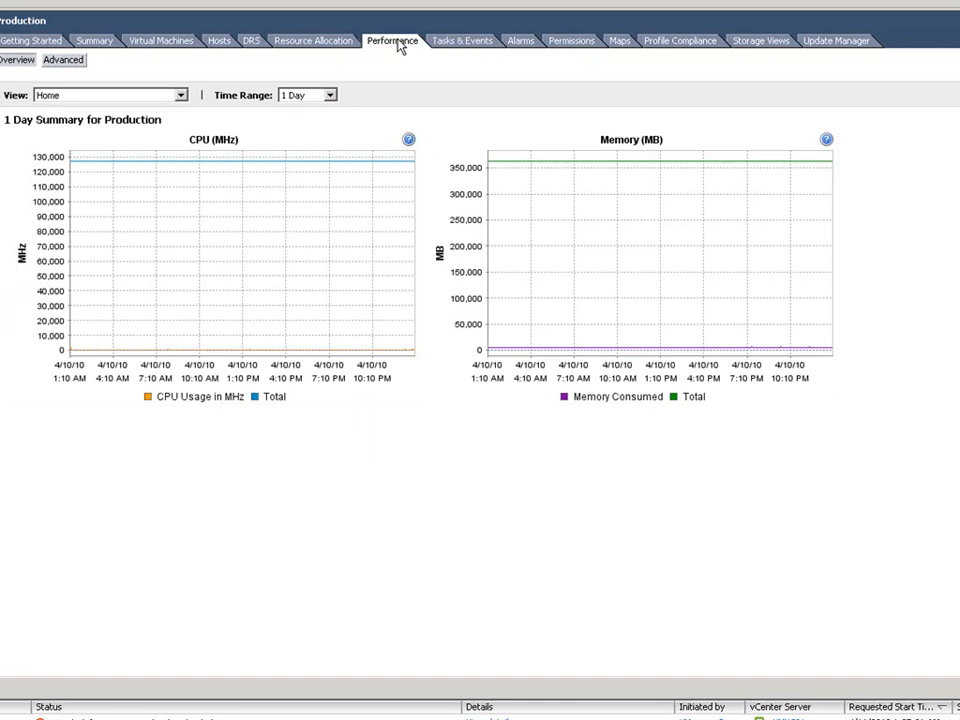
{"action": "left_click", "coordinate": [180, 95]}
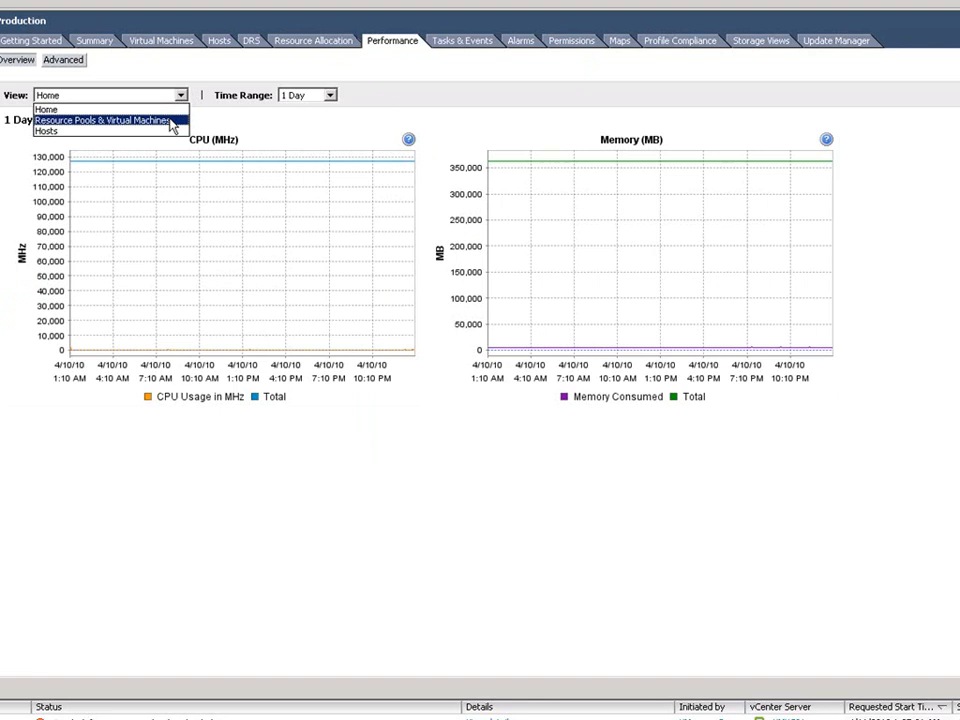
{"action": "left_click", "coordinate": [173, 121]}
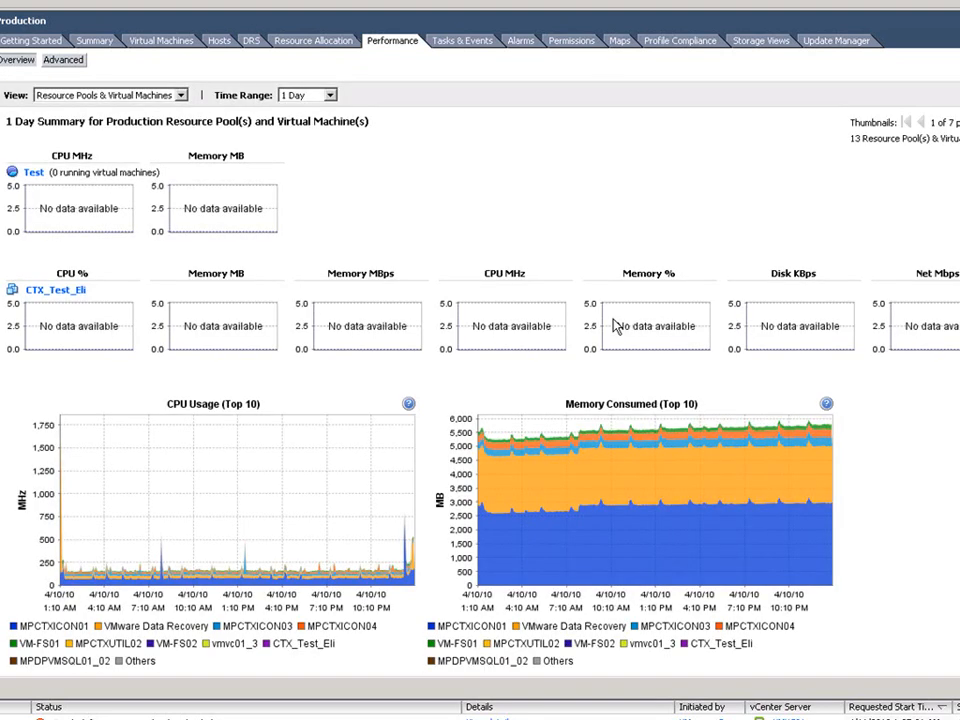
{"action": "left_click", "coordinate": [180, 95]}
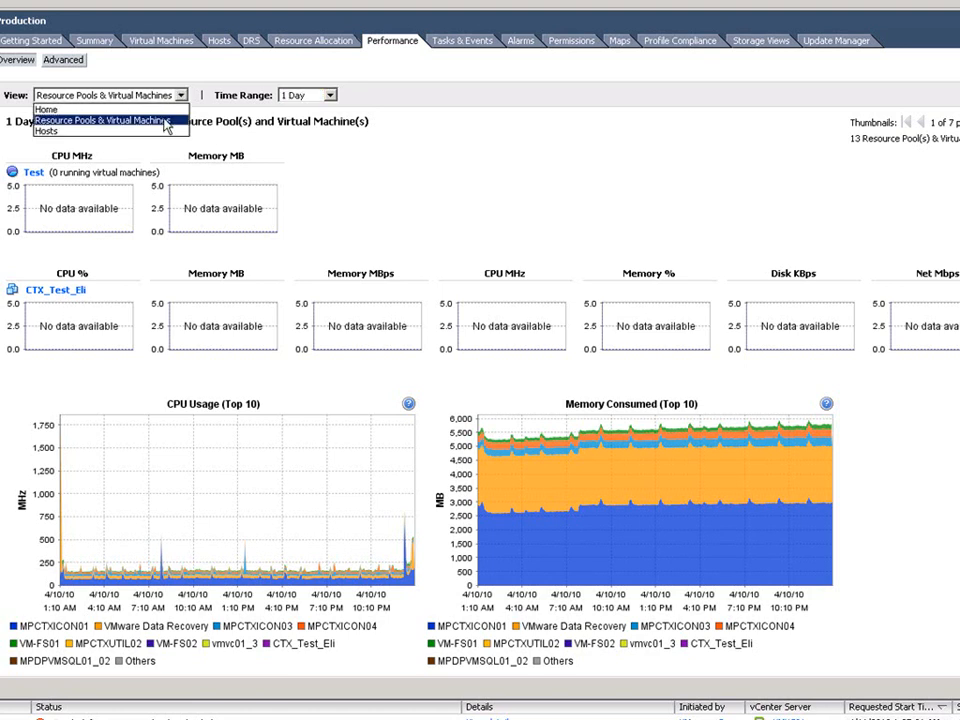
{"action": "left_click", "coordinate": [122, 131]}
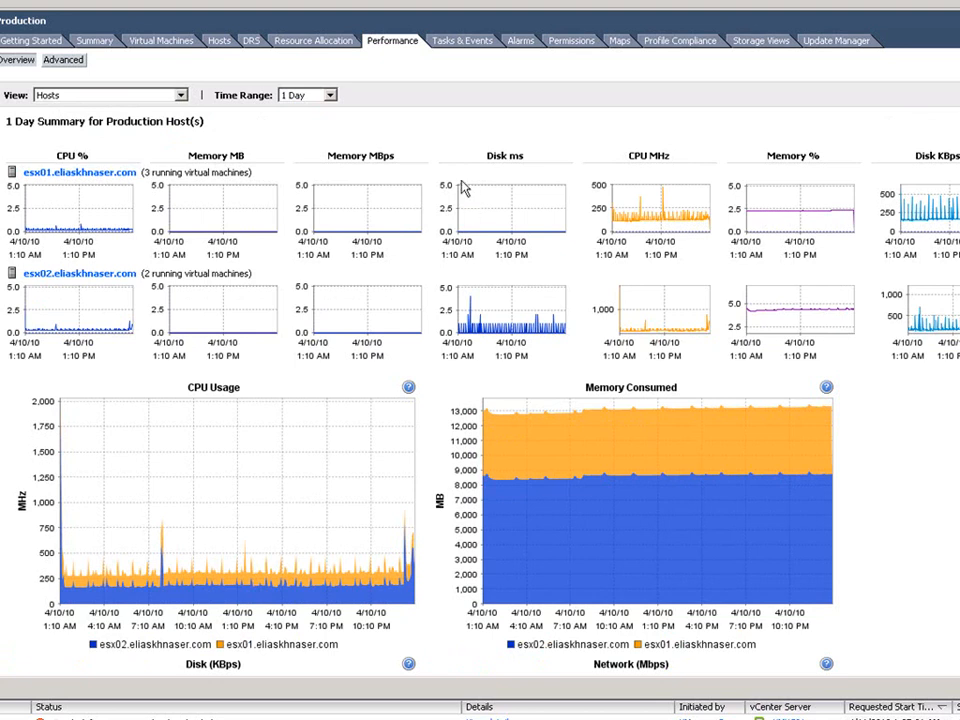
{"action": "left_click", "coordinate": [306, 95]}
Review the Michigan datacenter's overview performance charts in the Clusters view and the Storage view
{"action": "left_click", "coordinate": [0, 100]}
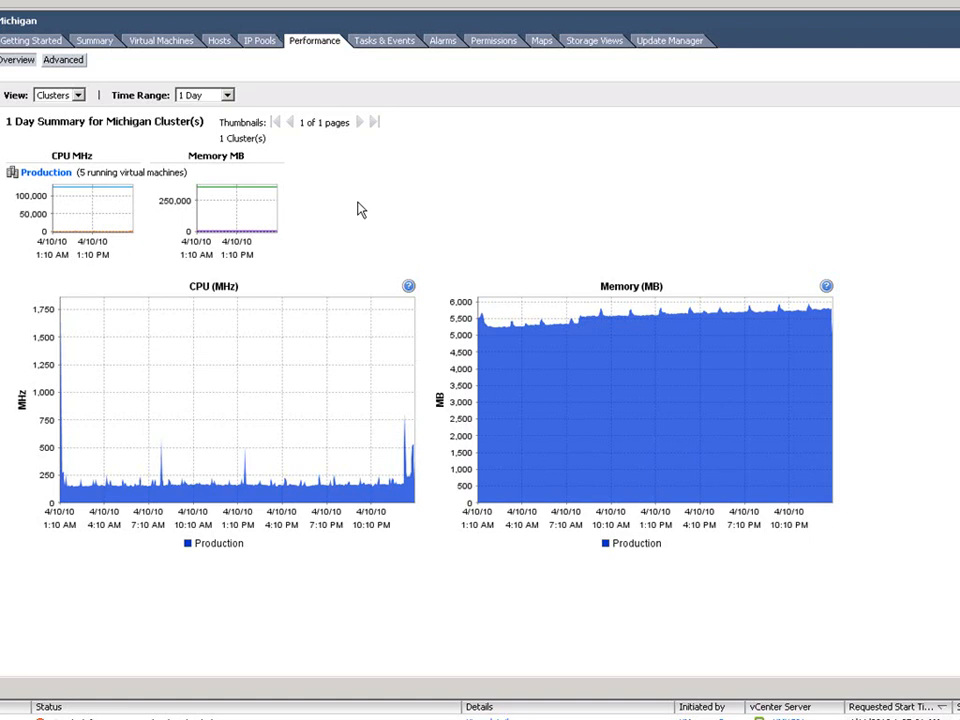
{"action": "left_click", "coordinate": [78, 95]}
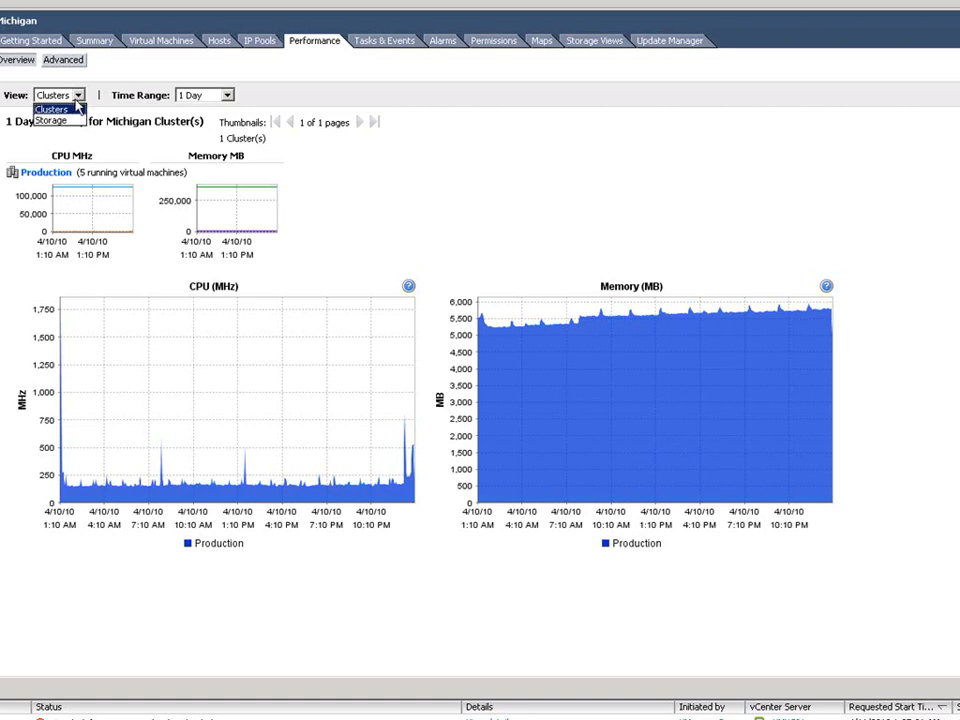
{"action": "left_click", "coordinate": [48, 120]}
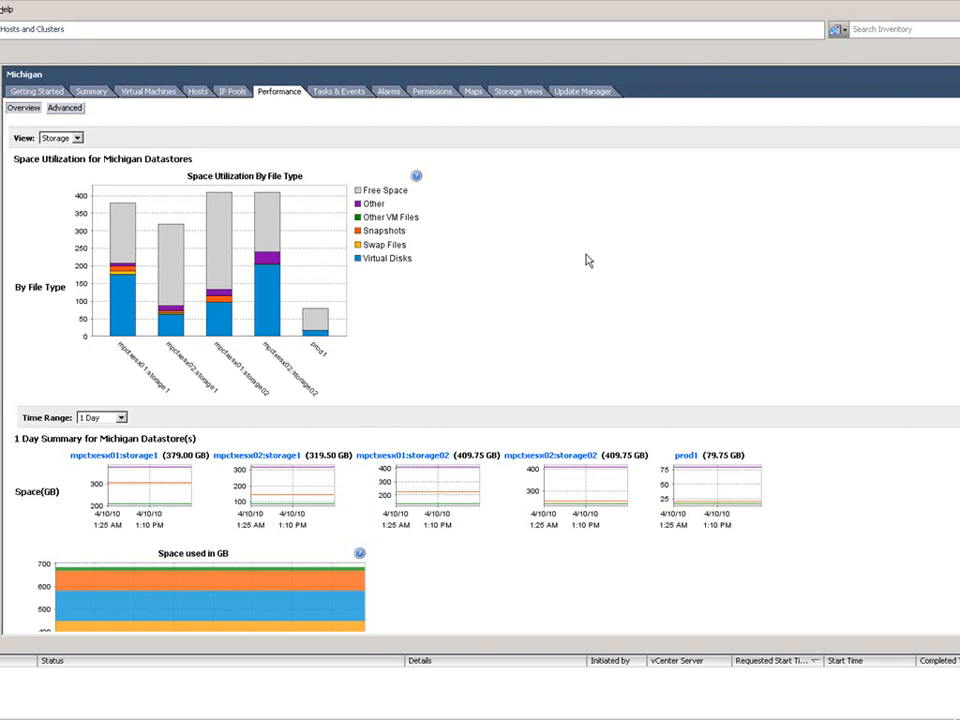
Start a new alarm from the Michigan datacenter's alarm definitions, monitoring Virtual Machines for specific conditions or state
{"action": "left_click", "coordinate": [392, 95]}
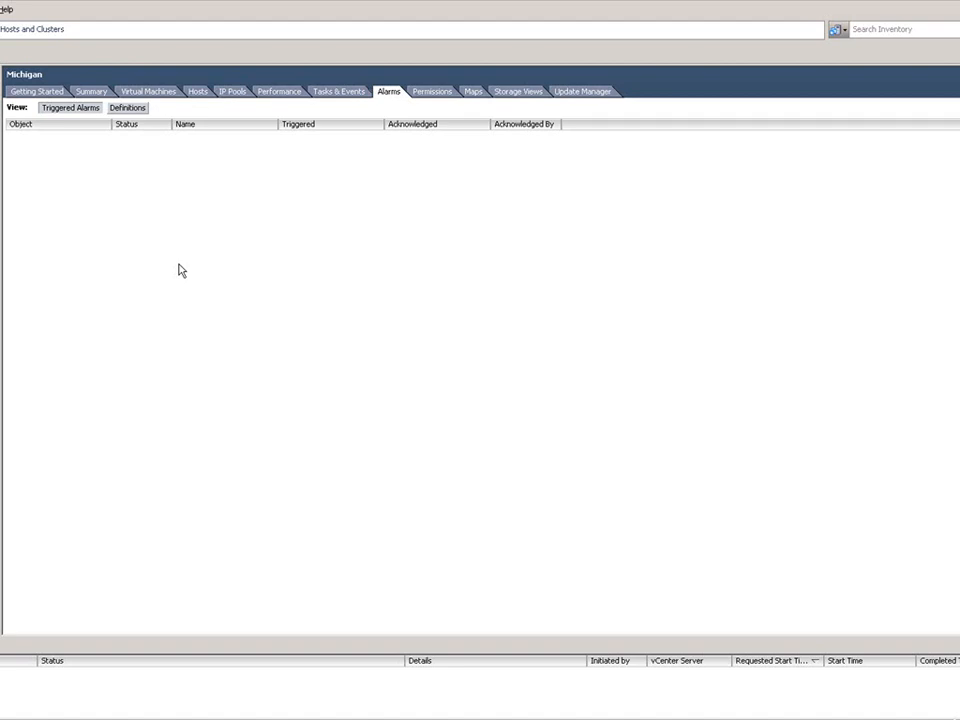
{"action": "left_click", "coordinate": [128, 108]}
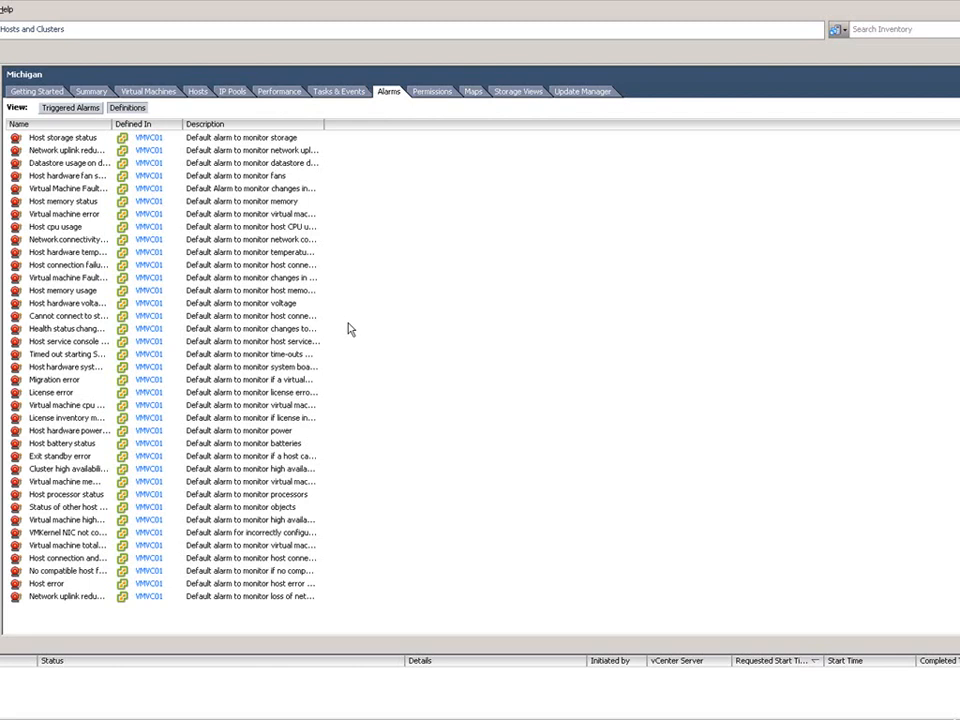
{"action": "right_click", "coordinate": [418, 286]}
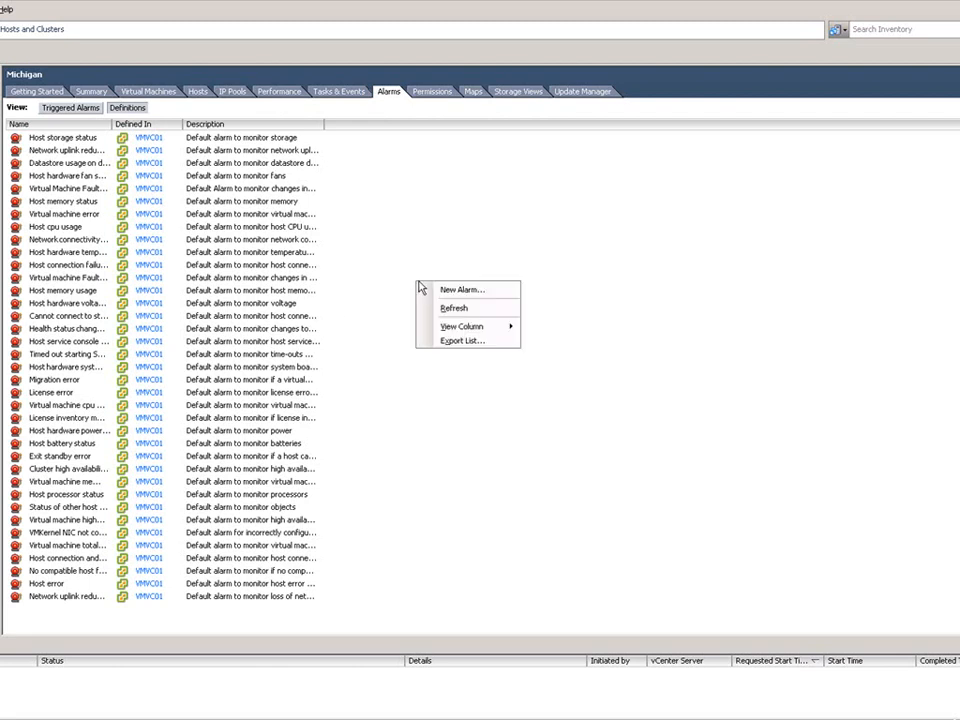
{"action": "left_click", "coordinate": [444, 290]}
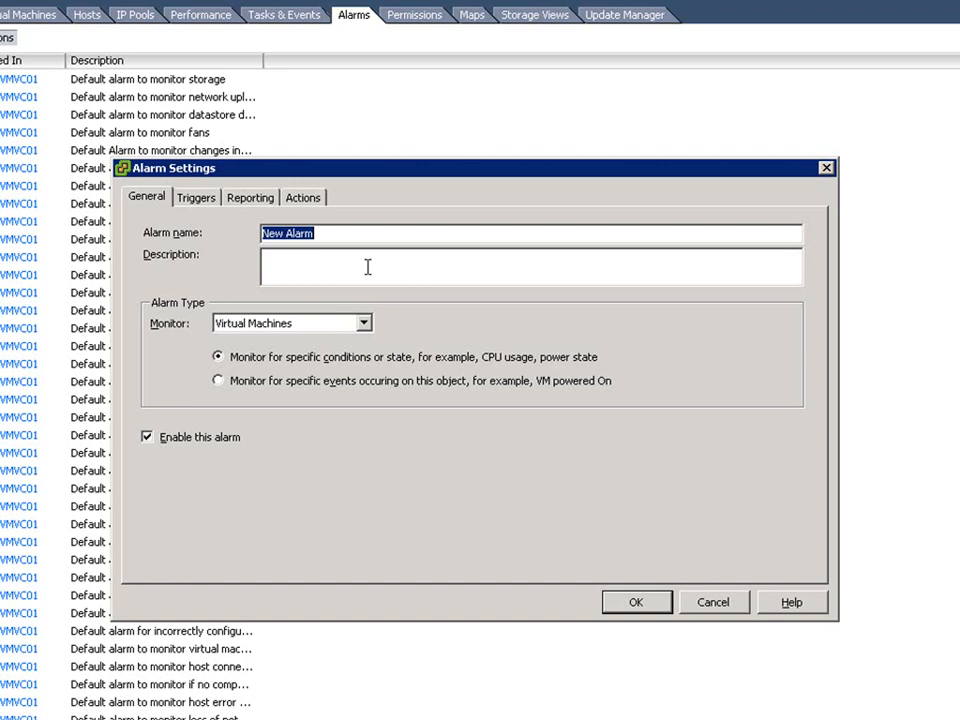
{"action": "left_click", "coordinate": [364, 325]}
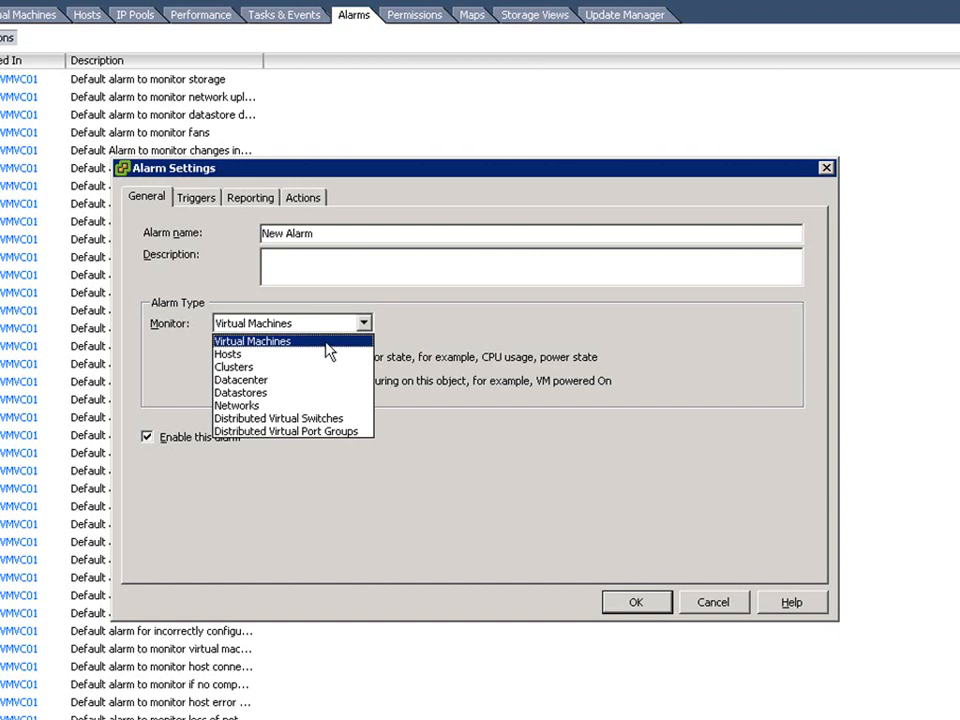
{"action": "left_click", "coordinate": [325, 343]}
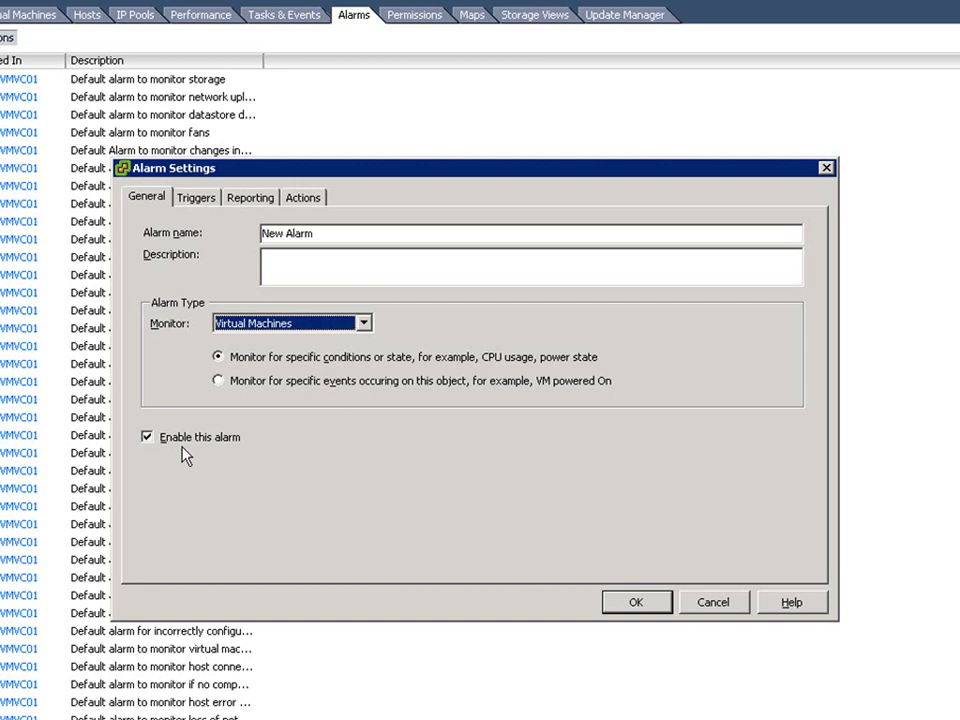
Add a trigger to the new alarm with VM CPU Usage (%) as its type
{"action": "left_click", "coordinate": [205, 199]}
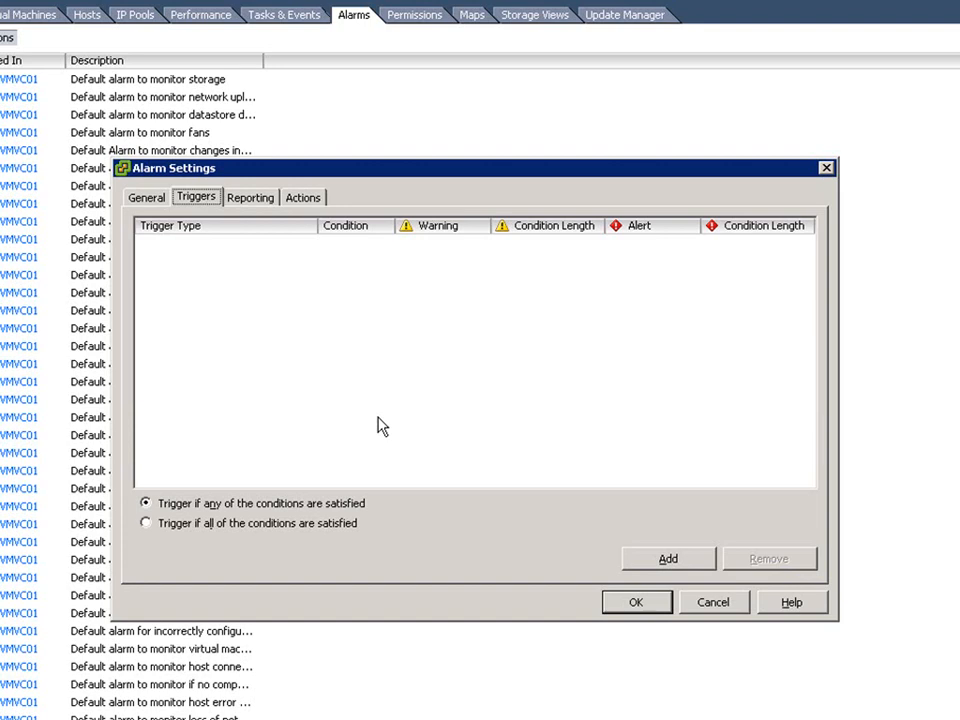
{"action": "left_click", "coordinate": [665, 560]}
{"action": "left_click", "coordinate": [667, 560]}
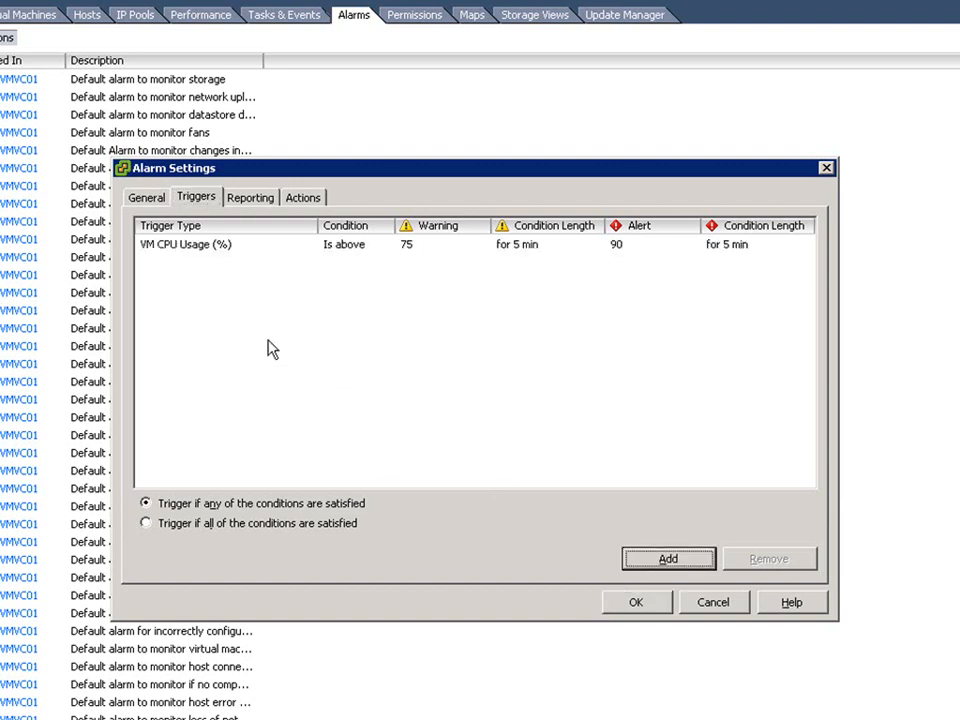
{"action": "left_click", "coordinate": [203, 262]}
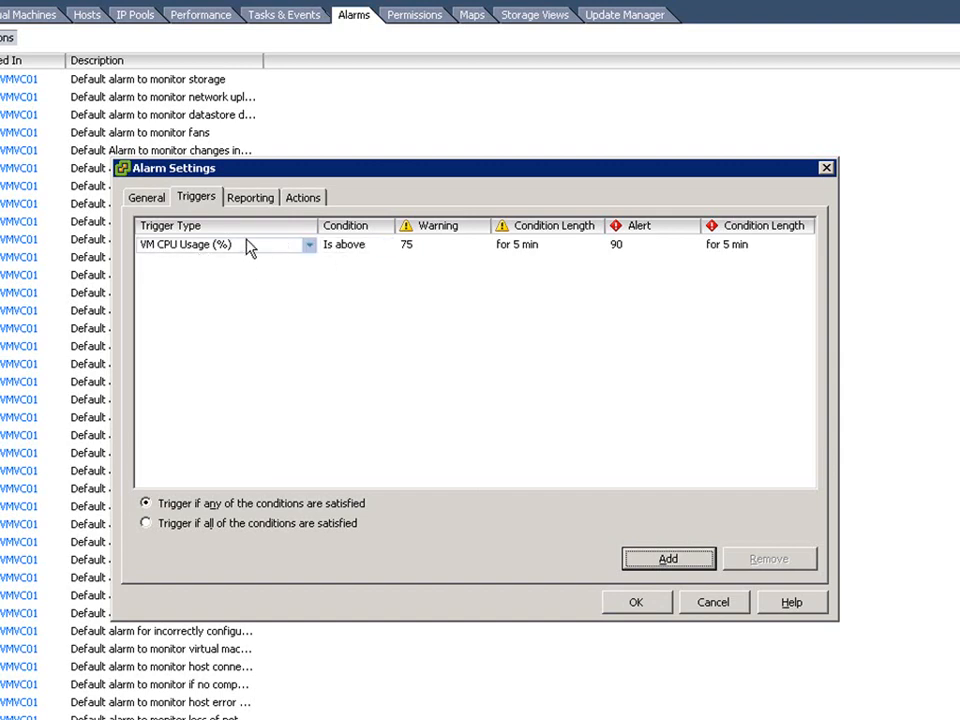
{"action": "left_click", "coordinate": [227, 251]}
{"action": "left_click", "coordinate": [310, 246]}
{"action": "left_click", "coordinate": [308, 245]}
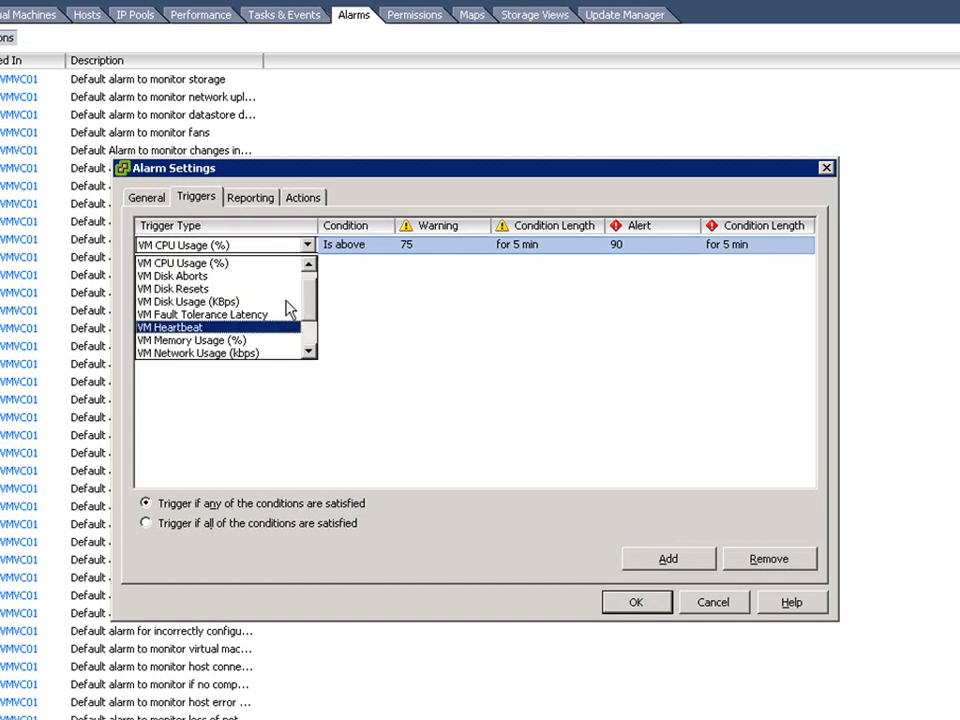
{"action": "left_click", "coordinate": [287, 263]}
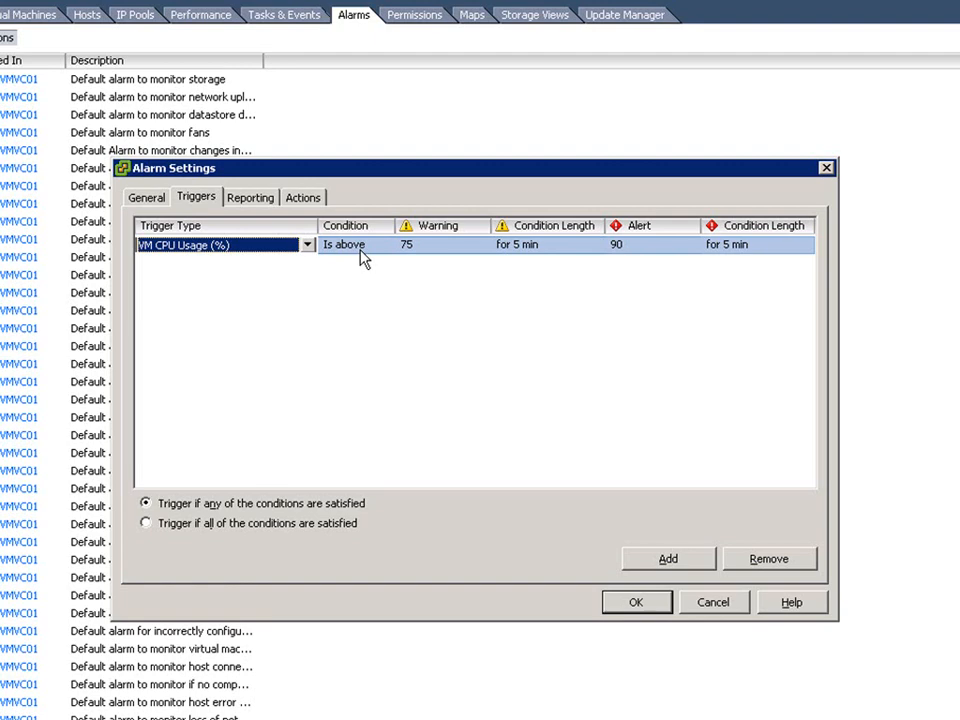
Keep the CPU trigger's condition as Is above and add a second VM CPU Usage (%) trigger
{"action": "left_click", "coordinate": [377, 251]}
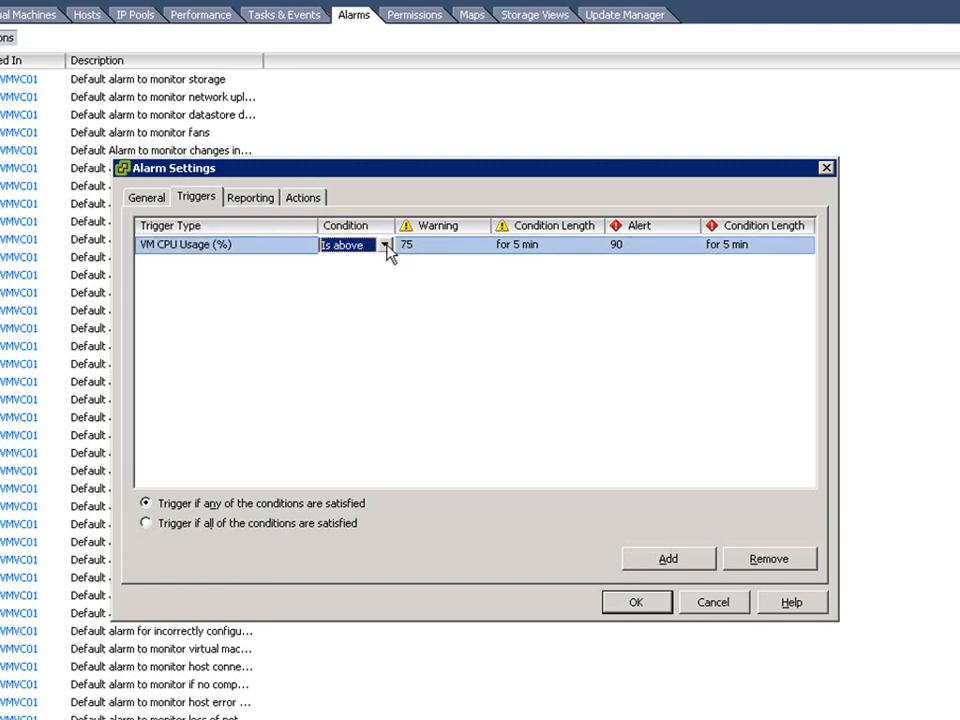
{"action": "left_click", "coordinate": [385, 246]}
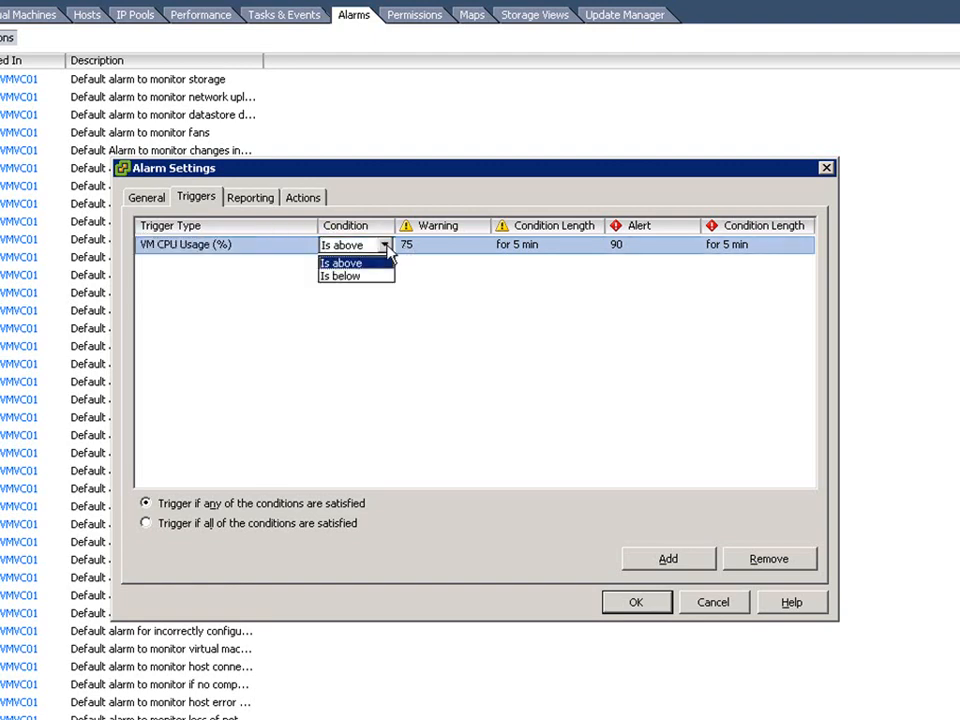
{"action": "left_click", "coordinate": [387, 245]}
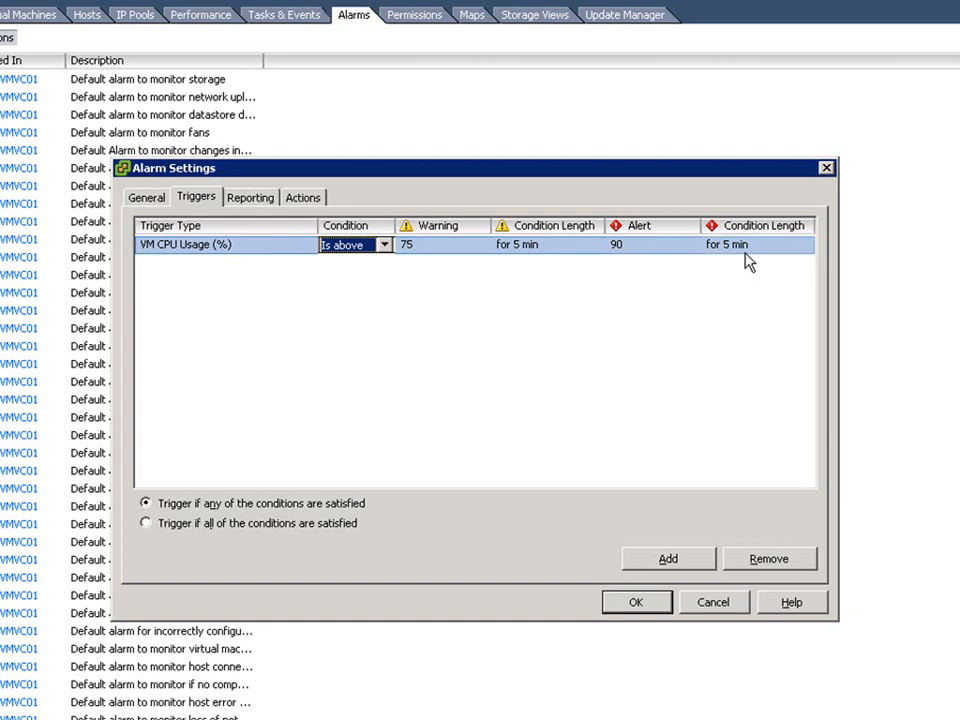
{"action": "left_click", "coordinate": [656, 565]}
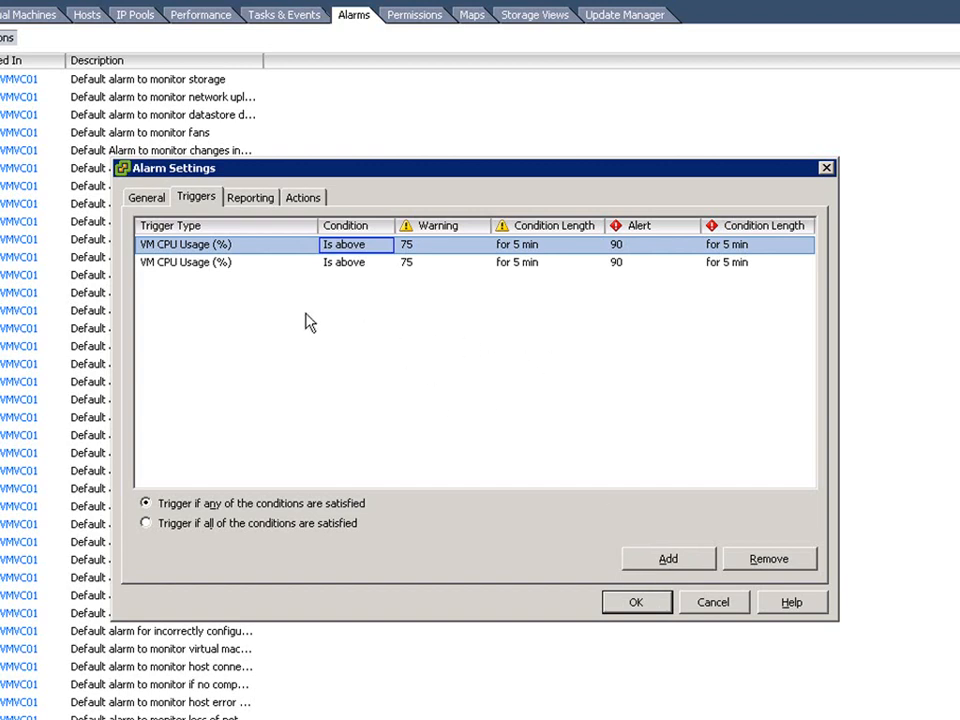
{"action": "left_click", "coordinate": [222, 266]}
Set the alarm's reporting to repeat beyond a 20 percent range and every 10 minutes
{"action": "left_click", "coordinate": [251, 198]}
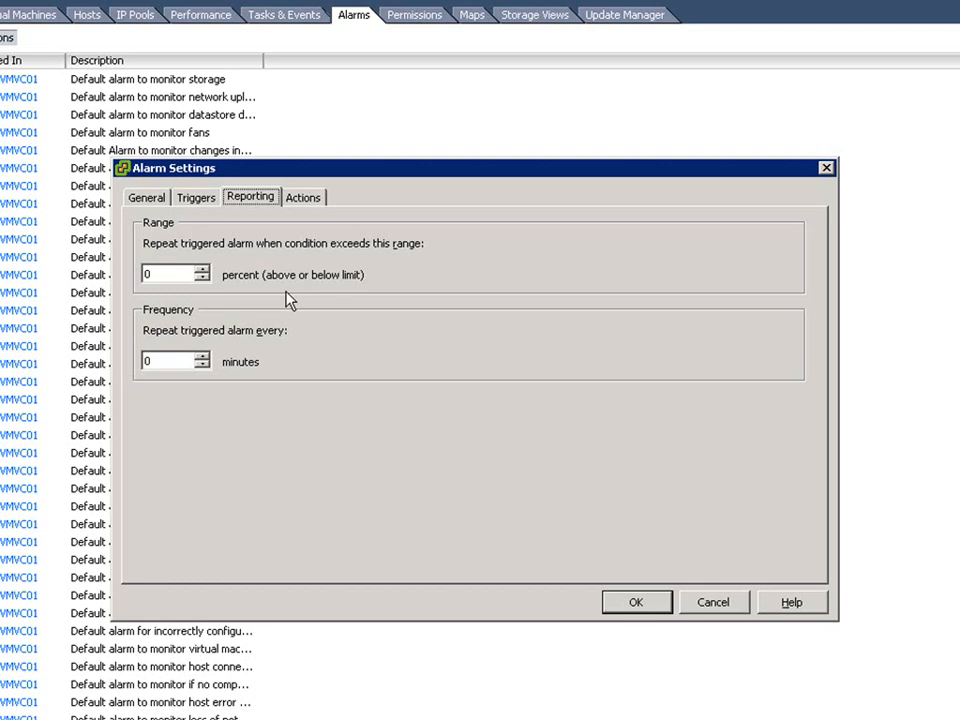
{"action": "left_click", "coordinate": [153, 272]}
{"action": "double_click", "coordinate": [157, 273]}
{"action": "type", "text": "20"}
{"action": "double_click", "coordinate": [163, 361]}
{"action": "type", "text": "5"}
{"action": "key", "text": "BackSpace"}
{"action": "type", "text": "10"}
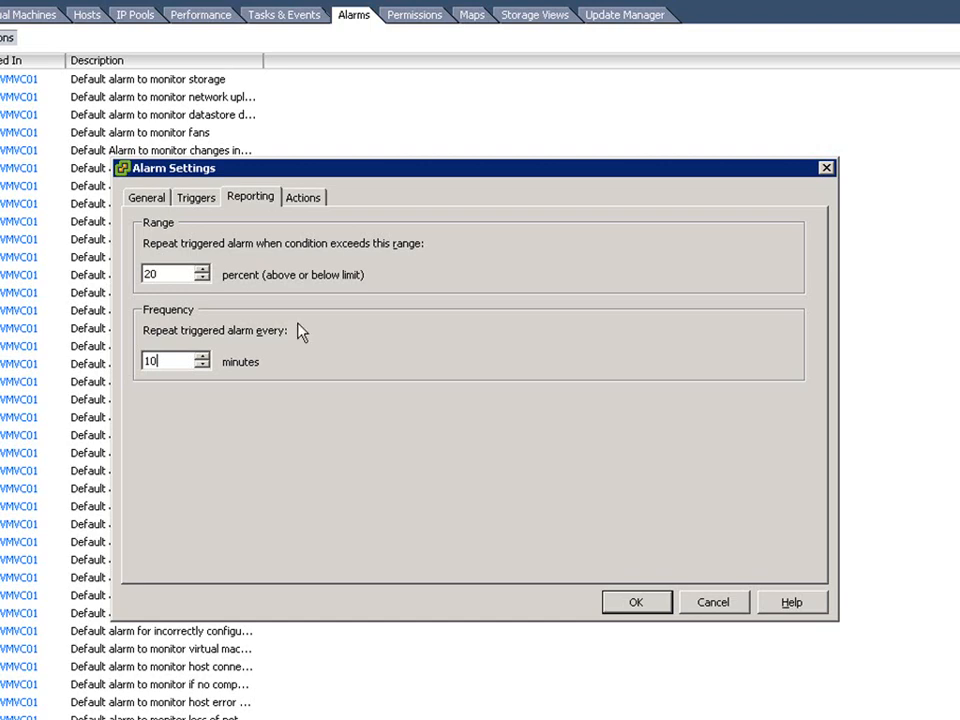
Add two Send a notification email actions to the alarm
{"action": "left_click", "coordinate": [305, 197]}
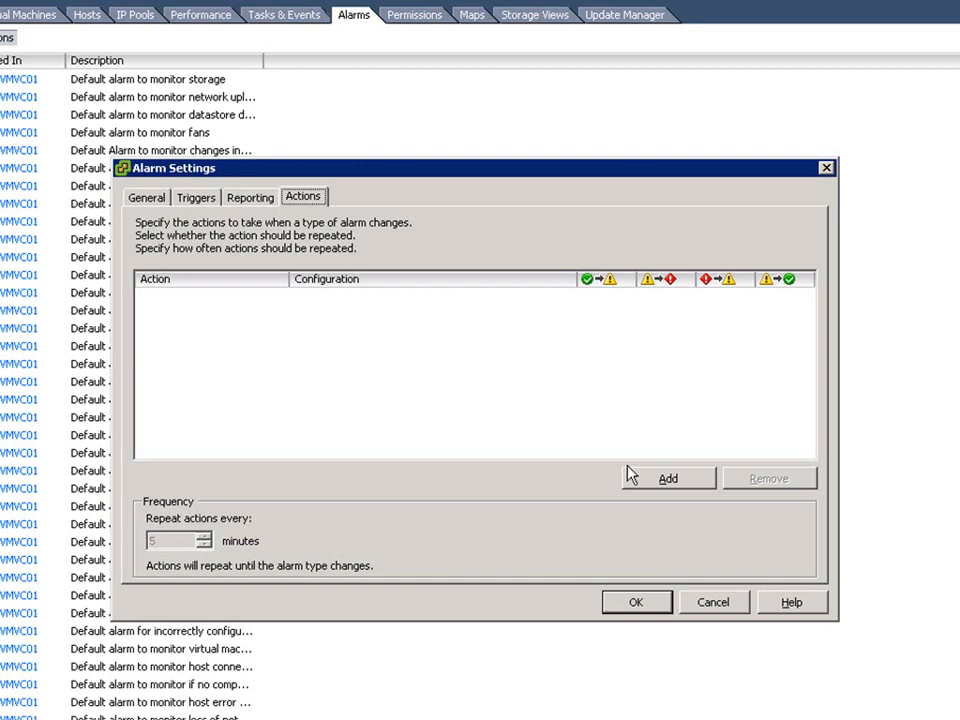
{"action": "left_click", "coordinate": [654, 482]}
{"action": "left_click", "coordinate": [654, 482]}
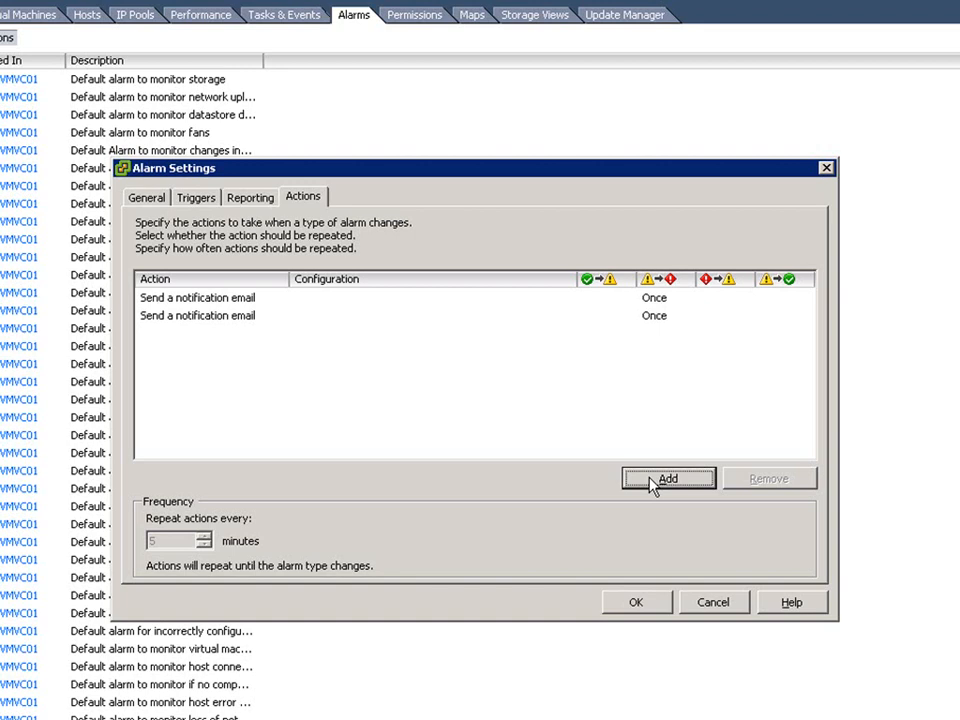
{"action": "left_click", "coordinate": [306, 321]}
{"action": "left_click", "coordinate": [229, 315]}
{"action": "left_click", "coordinate": [251, 299]}
{"action": "left_click", "coordinate": [251, 298]}
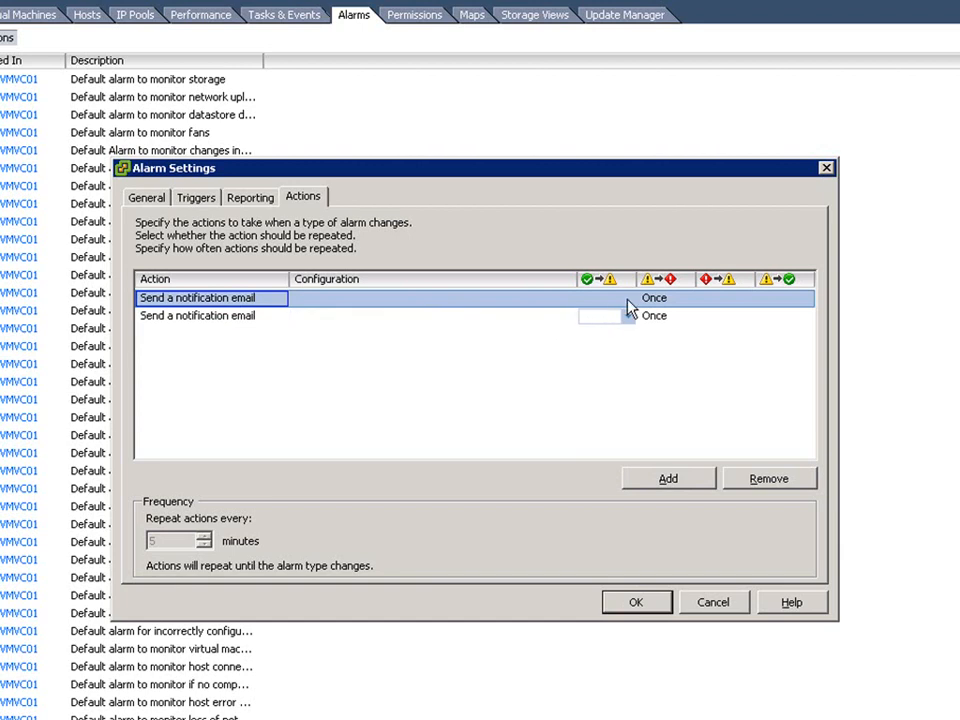
Examine the first email action's repeat options for the warning-to-alert and alert-to-warning transitions
{"action": "left_click", "coordinate": [668, 300]}
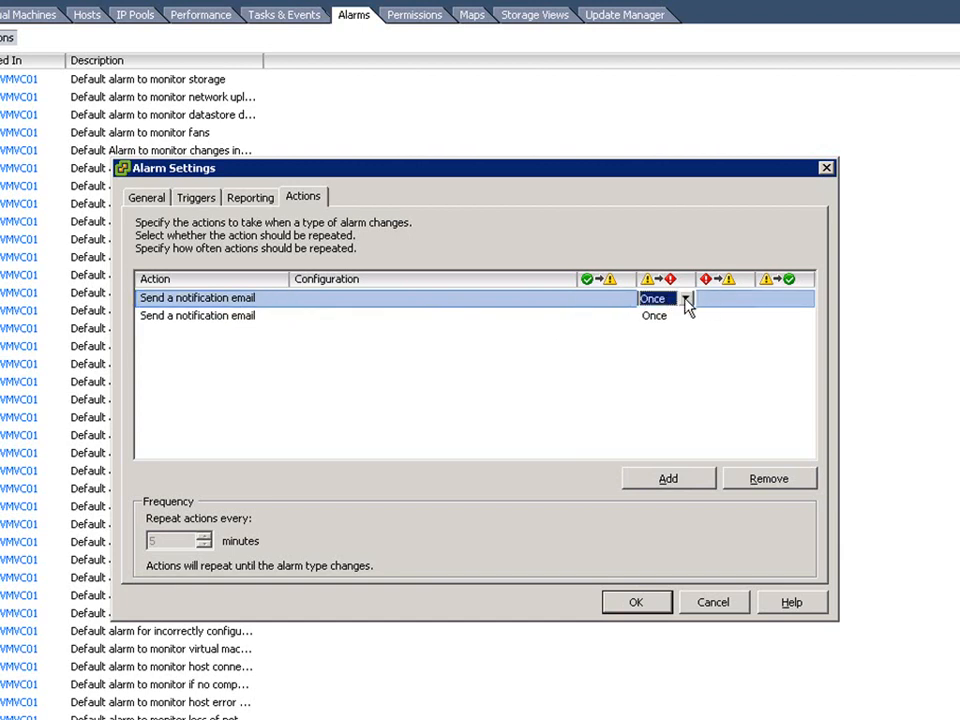
{"action": "left_click", "coordinate": [686, 300]}
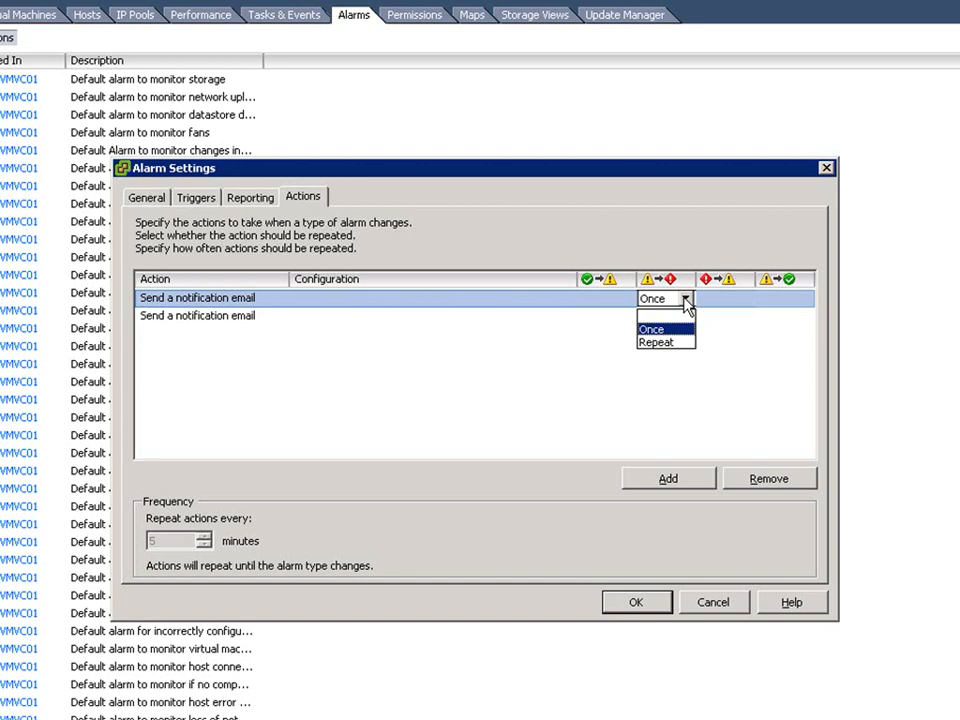
{"action": "left_click", "coordinate": [686, 300]}
{"action": "left_click", "coordinate": [746, 300]}
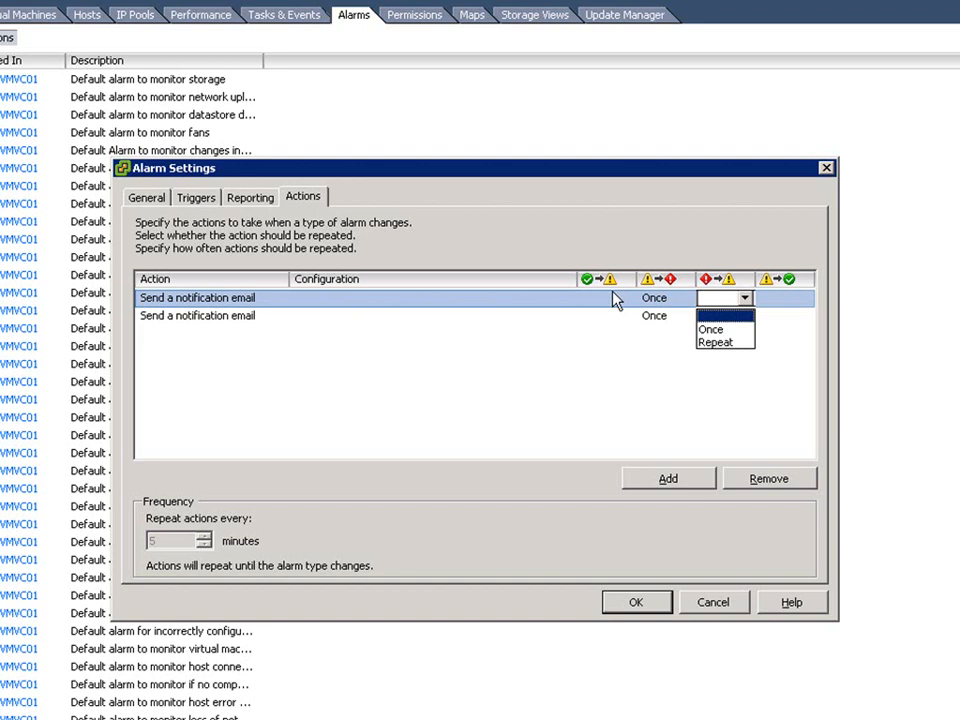
Browse the action types available for the second alarm action, then close the alarm settings without saving
{"action": "left_click", "coordinate": [250, 315]}
{"action": "left_click", "coordinate": [246, 320]}
{"action": "left_click", "coordinate": [232, 320]}
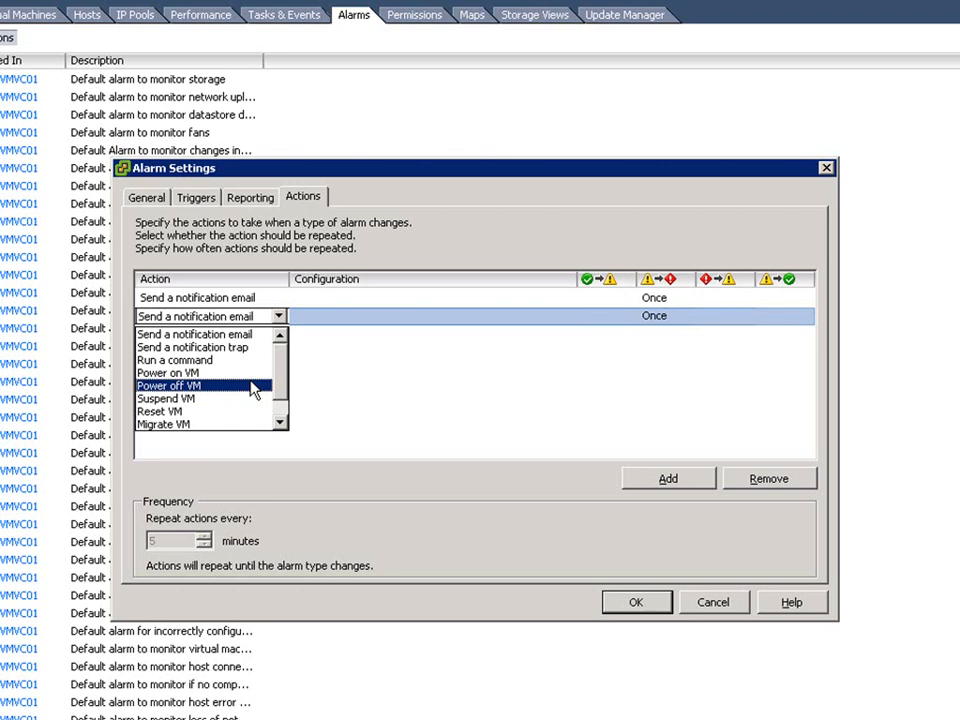
{"action": "left_click", "coordinate": [282, 426]}
{"action": "left_click", "coordinate": [282, 426]}
{"action": "left_click", "coordinate": [371, 420]}
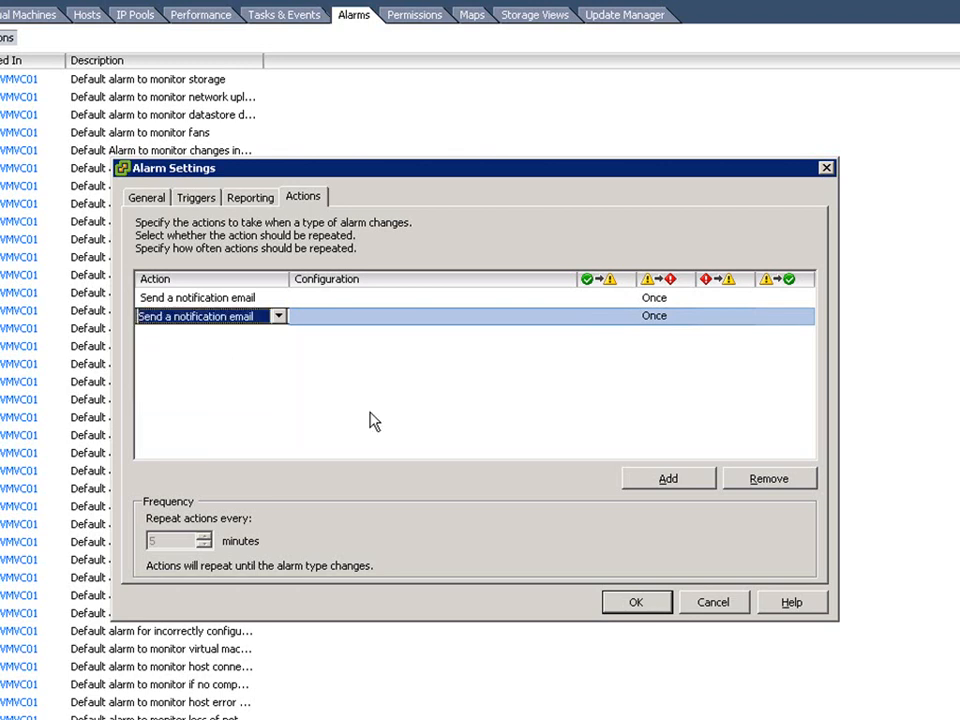
{"action": "left_click", "coordinate": [637, 604]}
{"action": "left_click", "coordinate": [702, 604]}
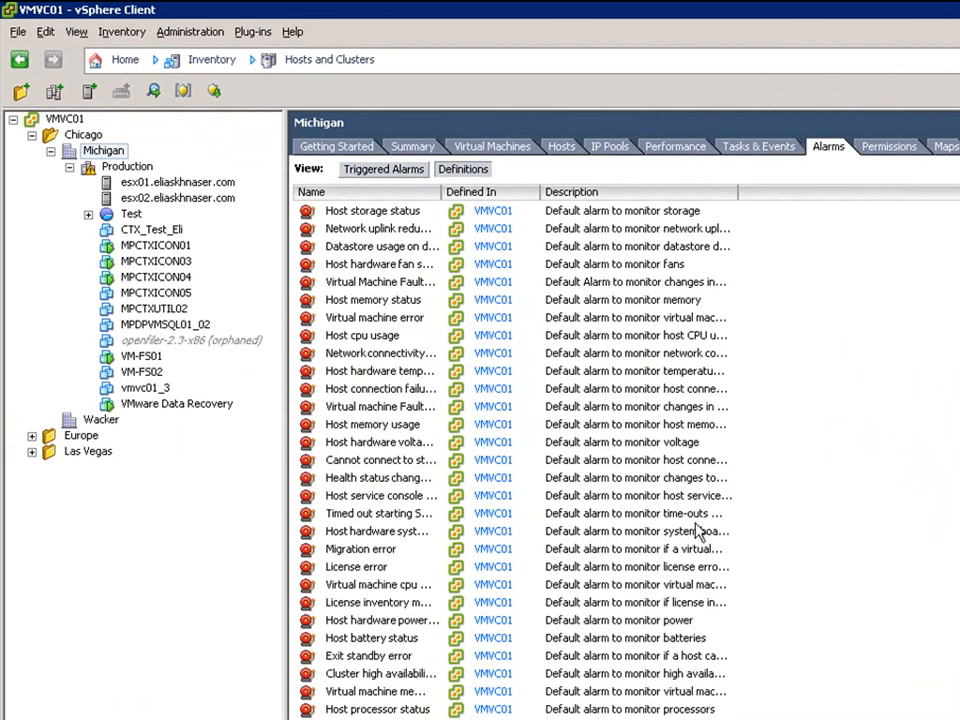
Review the SNMP receiver and Mail sender pages of the vCenter Server Settings, then cancel the dialog
{"action": "left_click", "coordinate": [125, 62]}
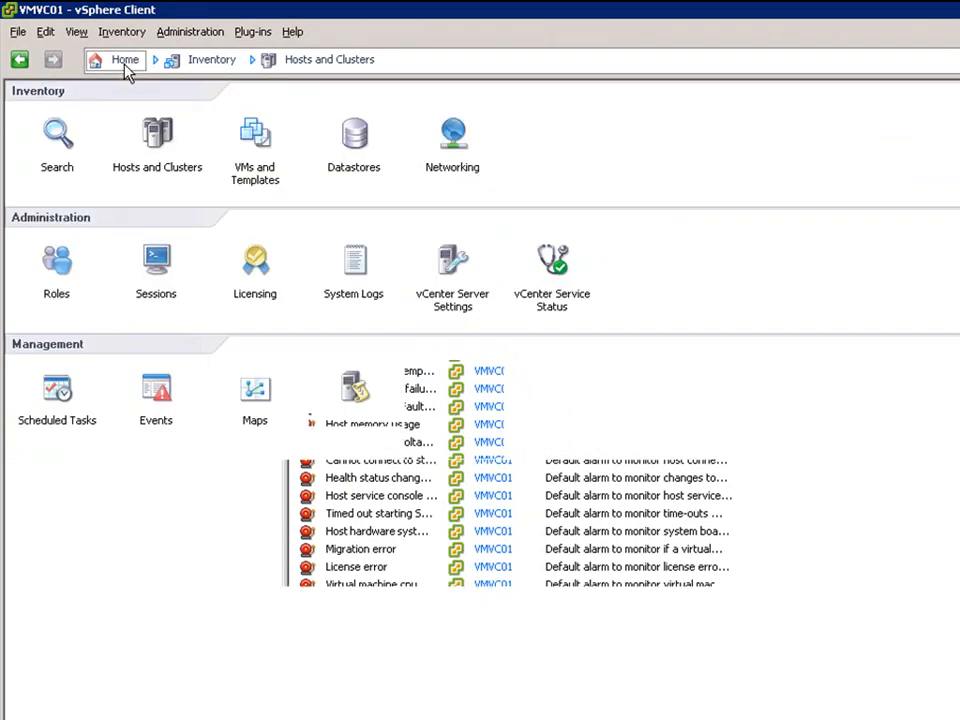
{"action": "left_click", "coordinate": [453, 300]}
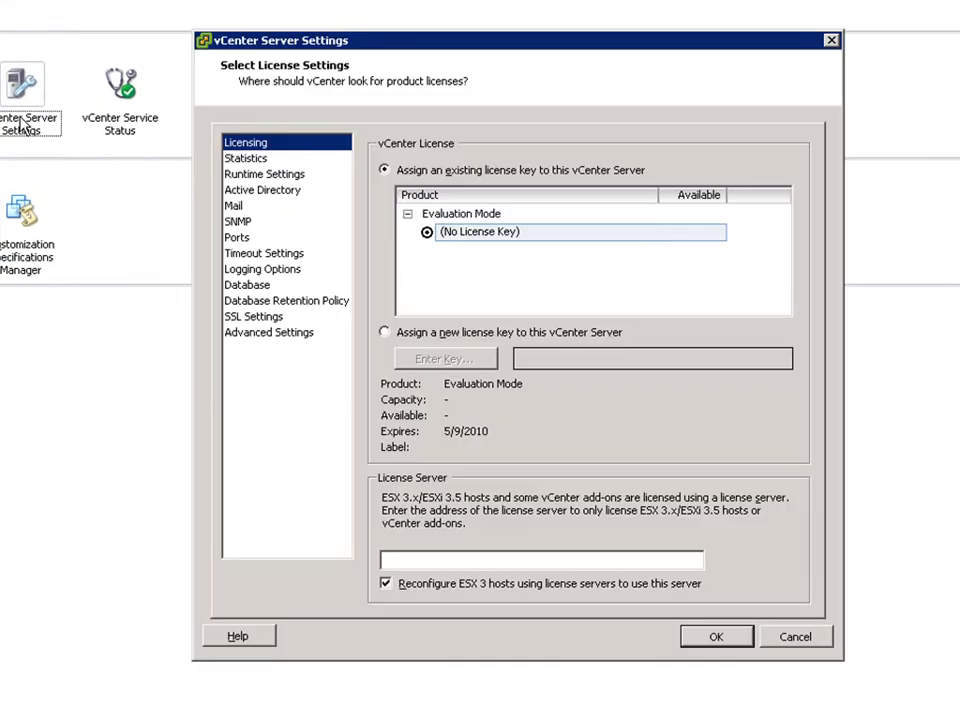
{"action": "left_click", "coordinate": [238, 223]}
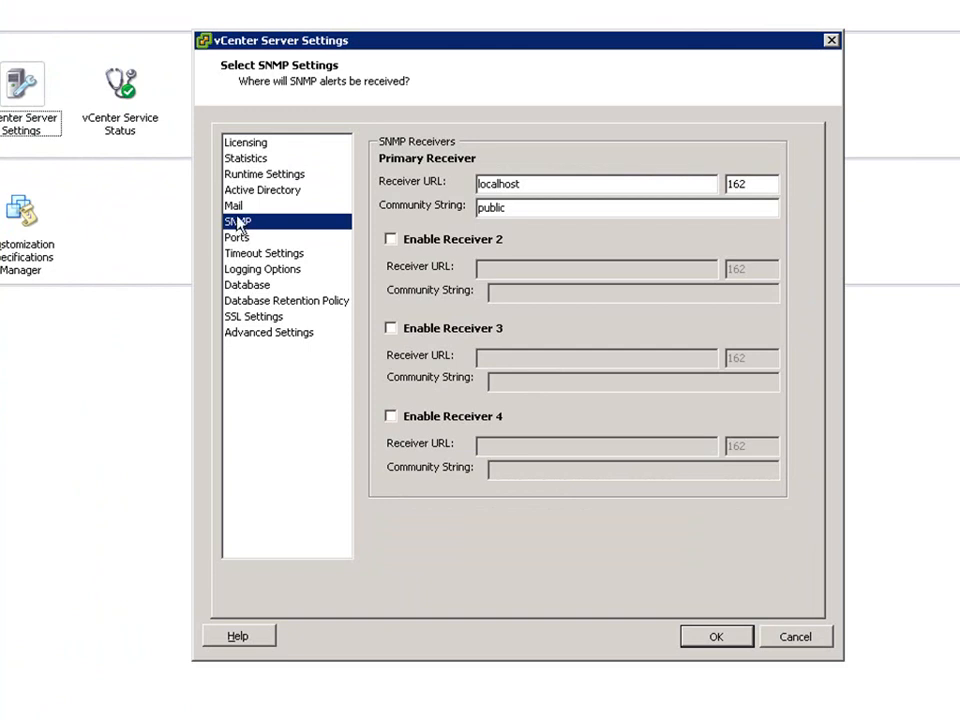
{"action": "left_click", "coordinate": [233, 205]}
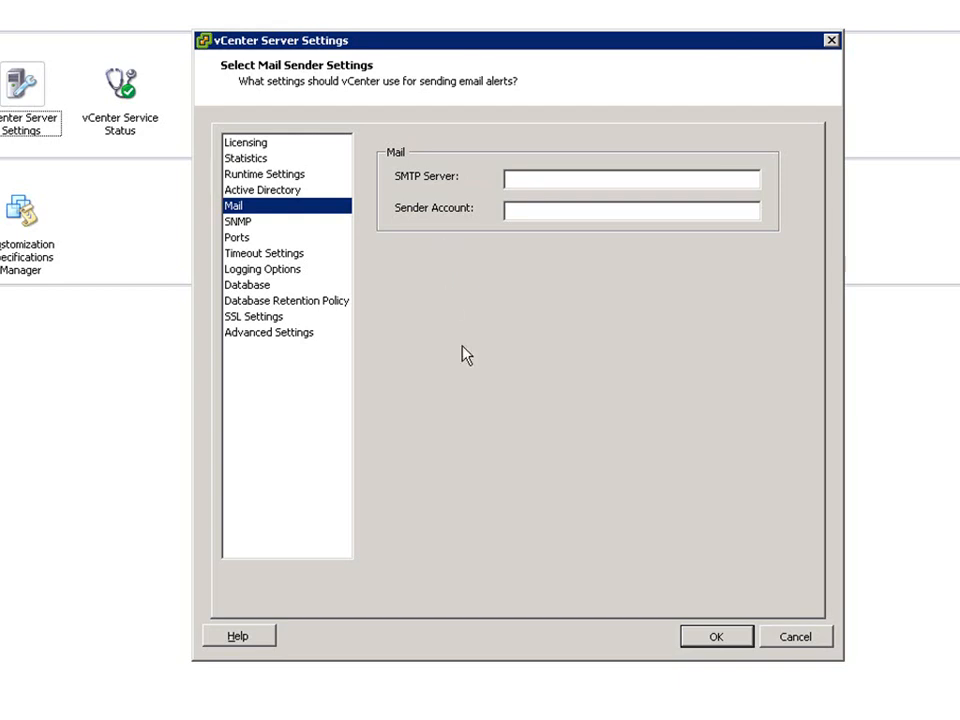
{"action": "left_click", "coordinate": [806, 645]}
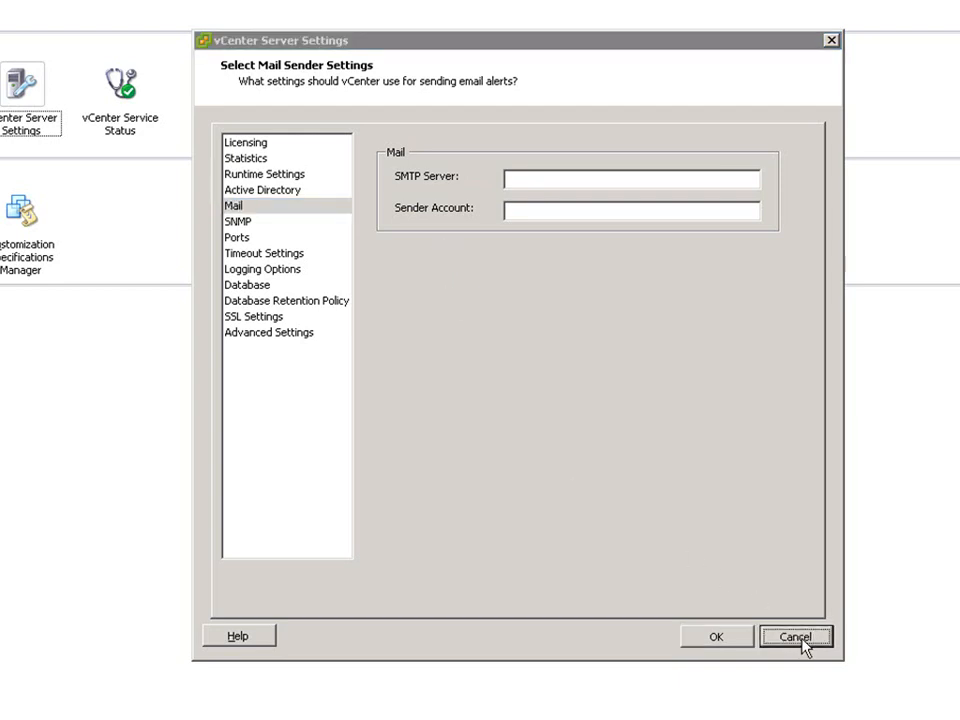